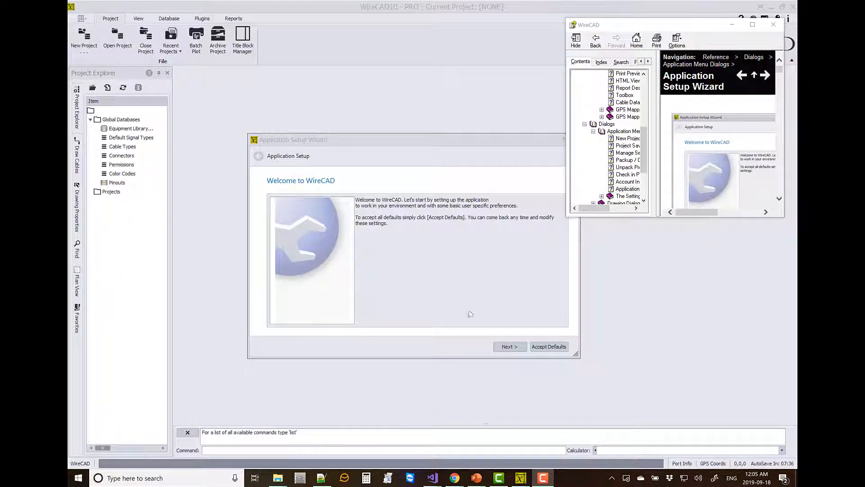
- Accept the default application setup and turn off Beginner Mode so the help system stops tracking moves
click(553, 349)
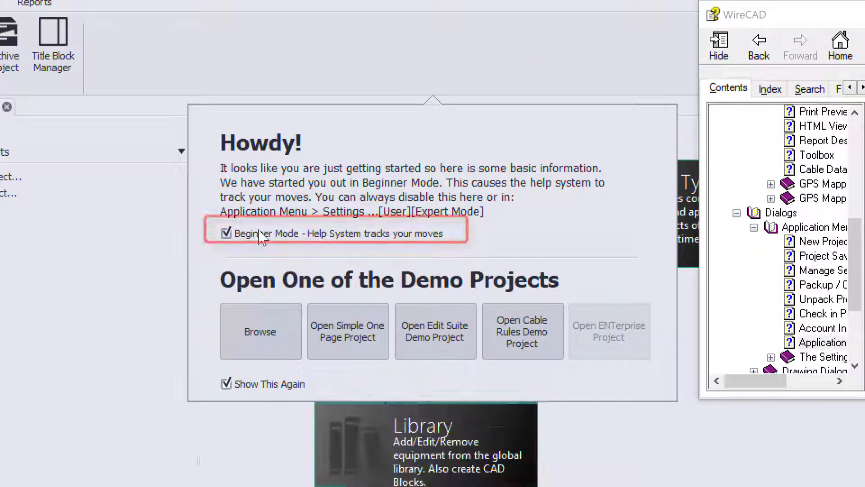
click(264, 238)
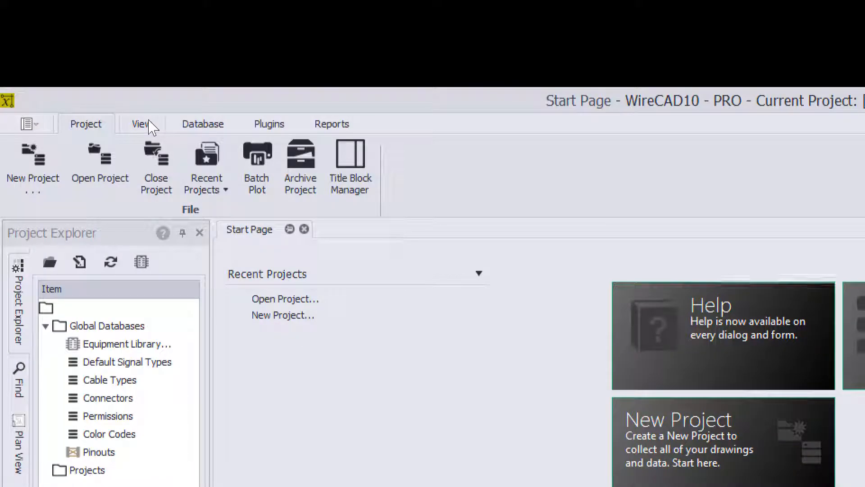
- Change the interface skin to Office 2016 Black
click(149, 122)
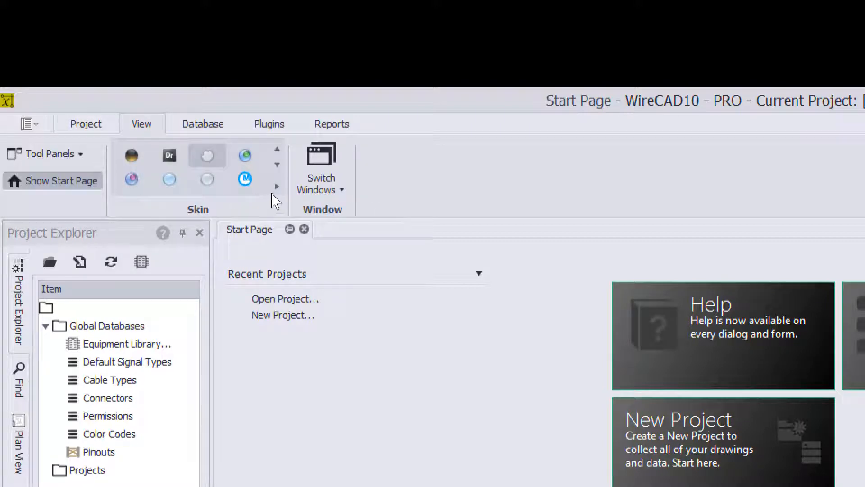
click(277, 187)
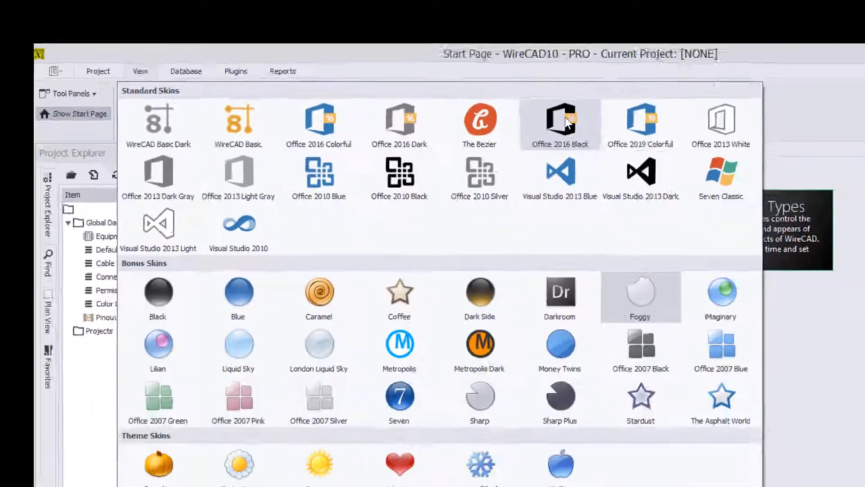
click(565, 119)
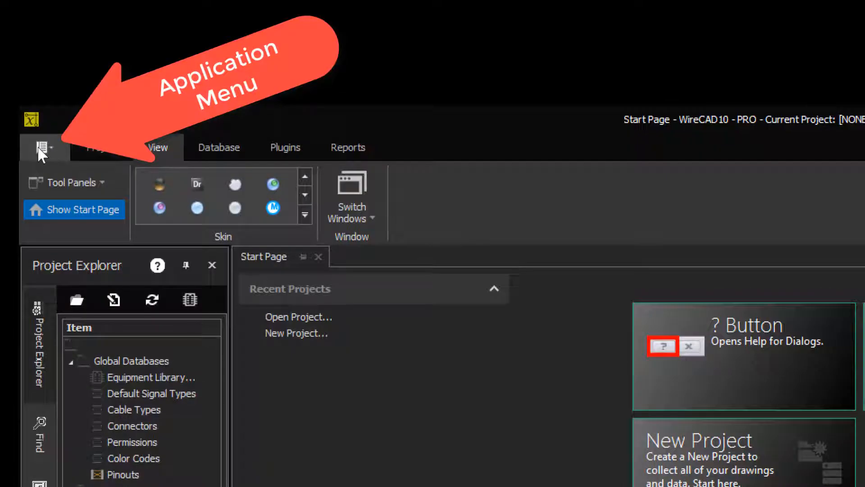
- In the user drawing settings, stop the drawing background following the skin theme, set its color to black (0, 0, 0) and save
click(40, 151)
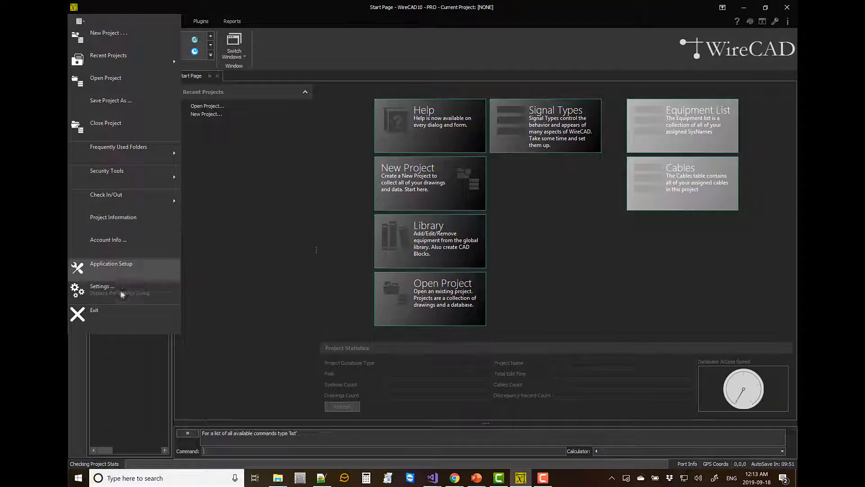
click(120, 290)
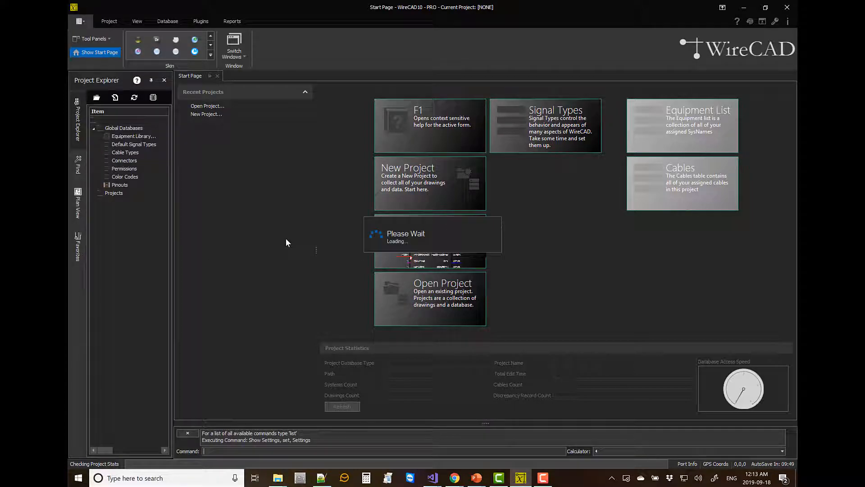
click(220, 196)
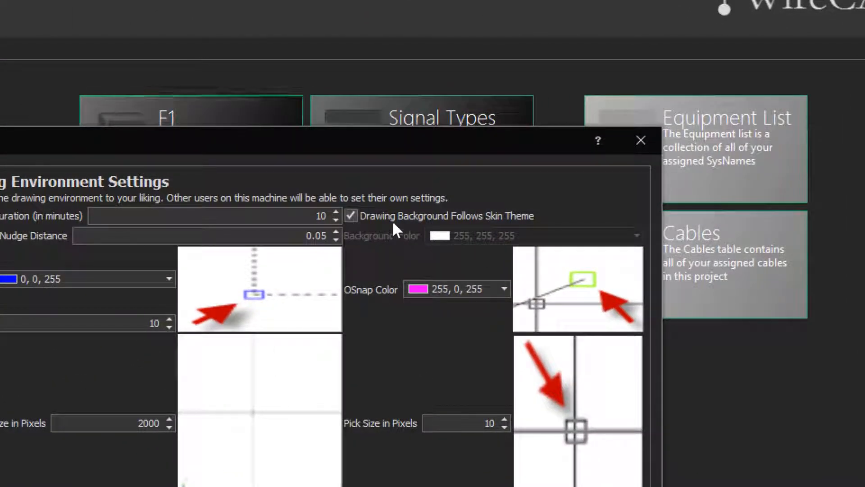
click(392, 218)
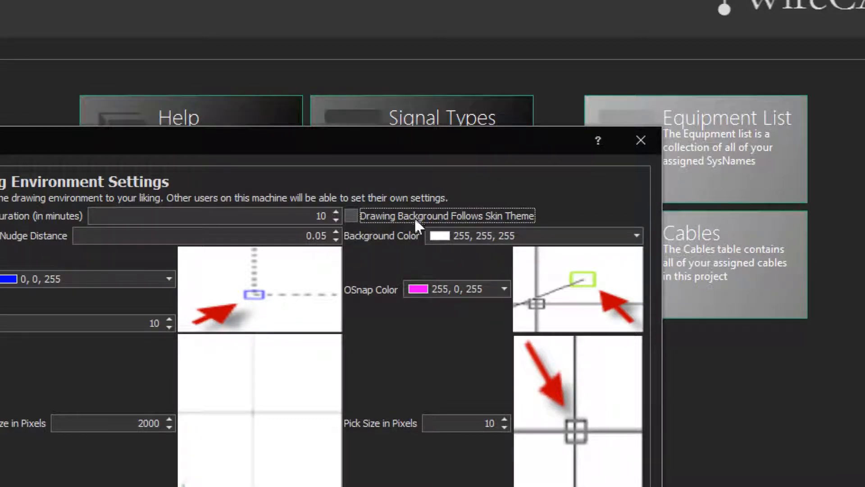
click(637, 238)
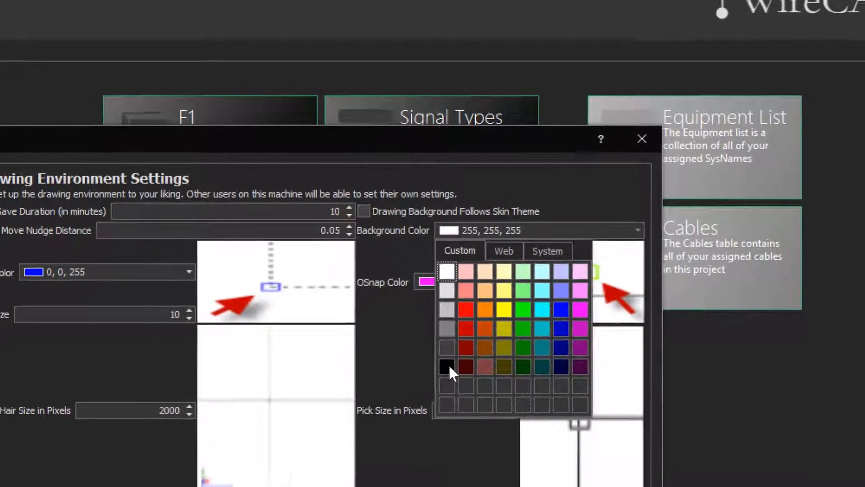
click(438, 377)
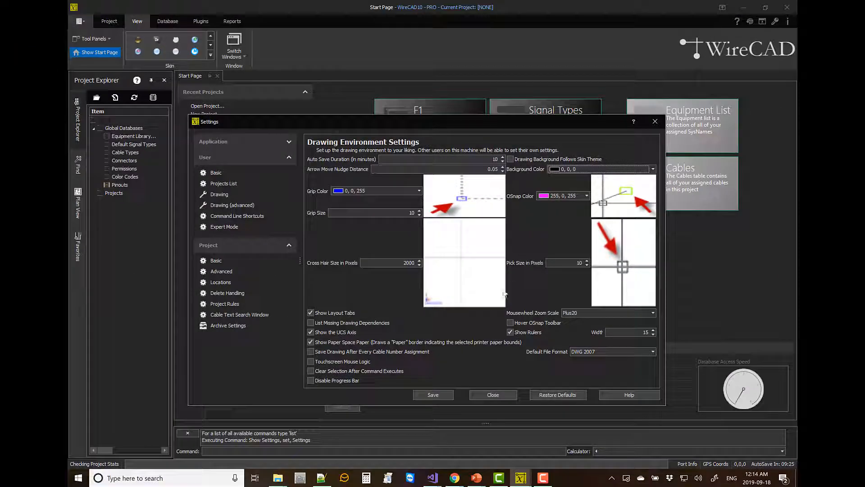
click(433, 394)
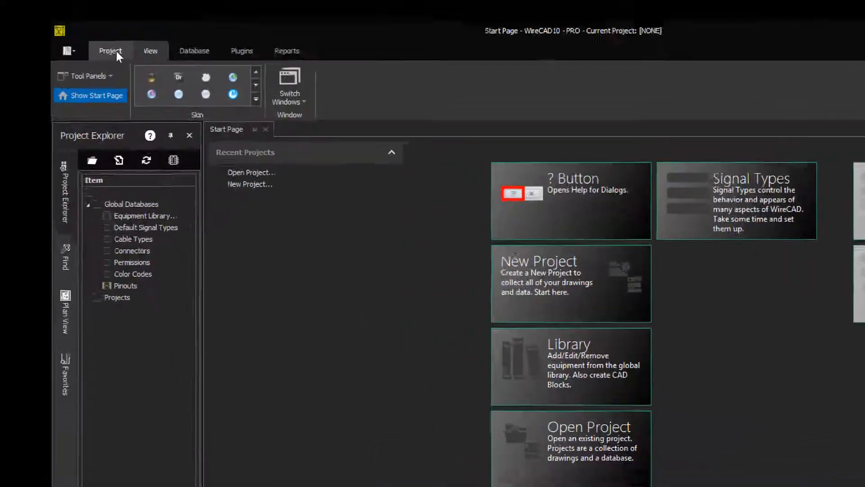
- Start a new project that uses the file-based local or network share database (VistaDB)
click(109, 21)
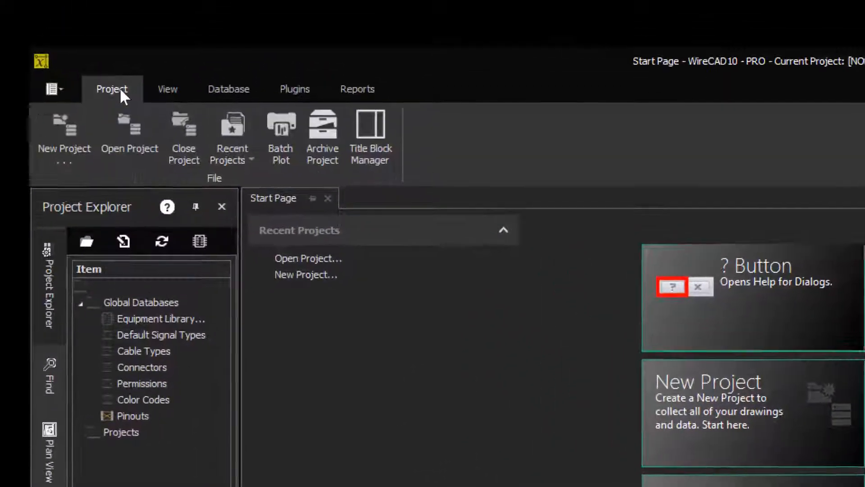
click(67, 142)
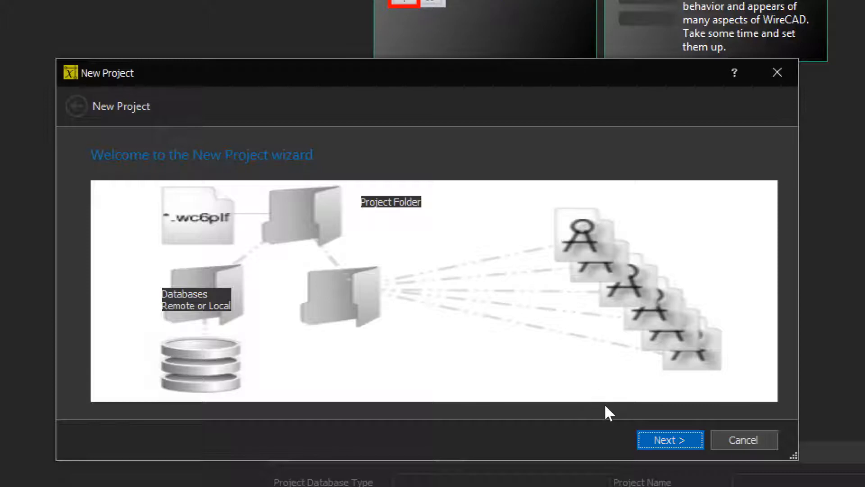
click(666, 439)
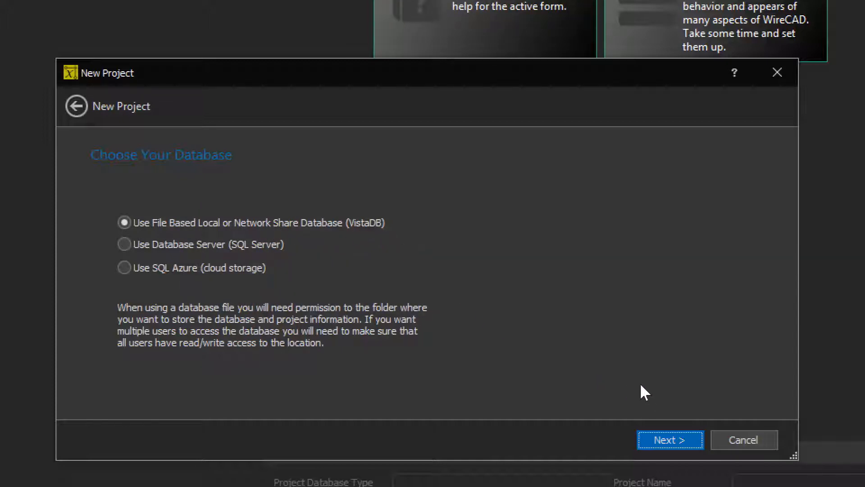
click(676, 439)
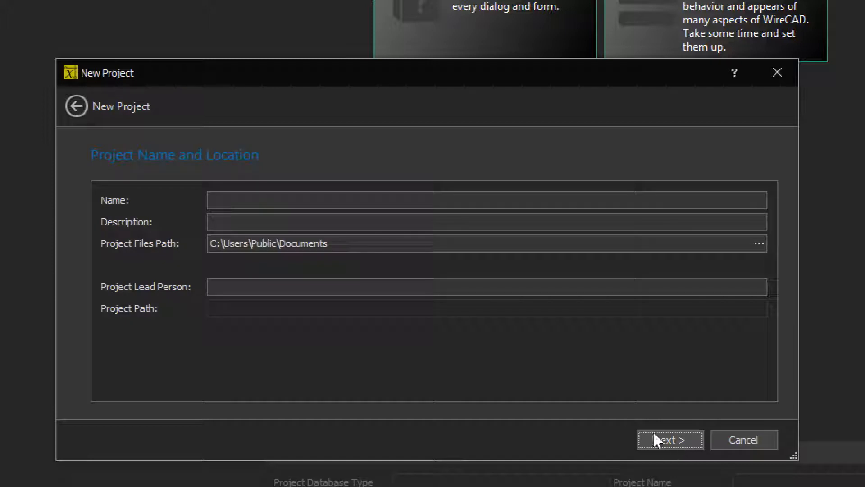
- Name the project "Getting Started with WireCAD", describe it as "Demo Project" and enter the project lead's initials
click(244, 202)
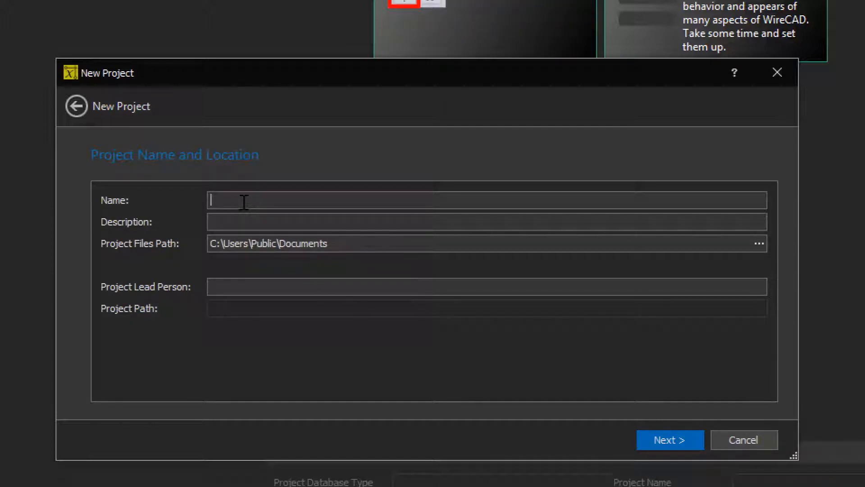
text(Getting Star)
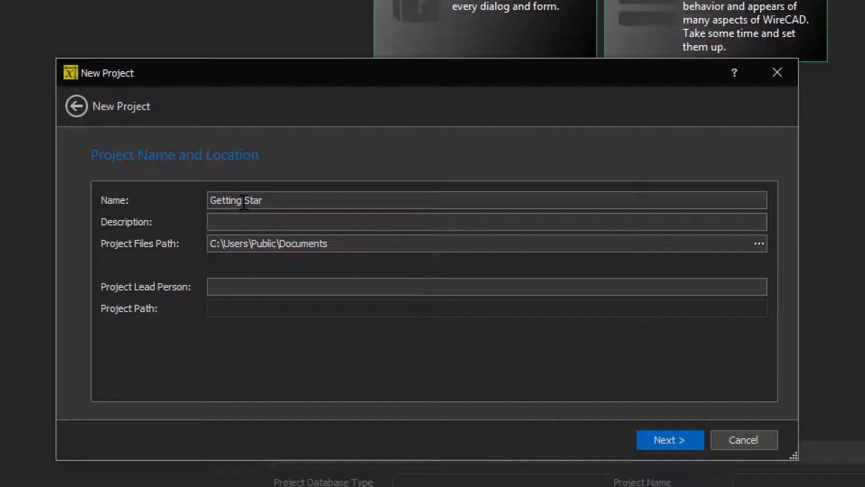
text(ted with WireCAD)
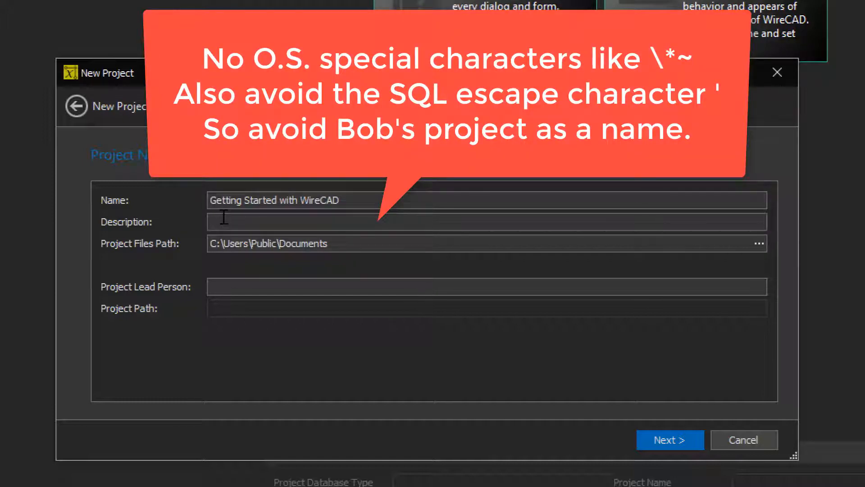
click(324, 221)
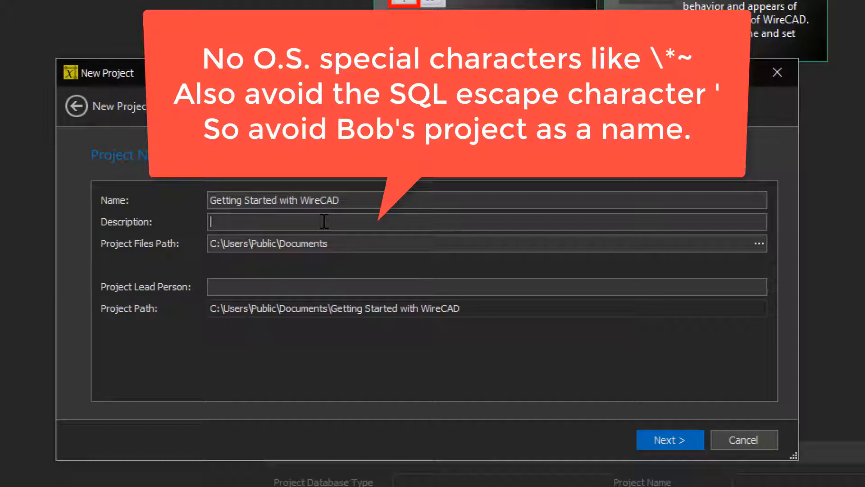
text(Demo Project)
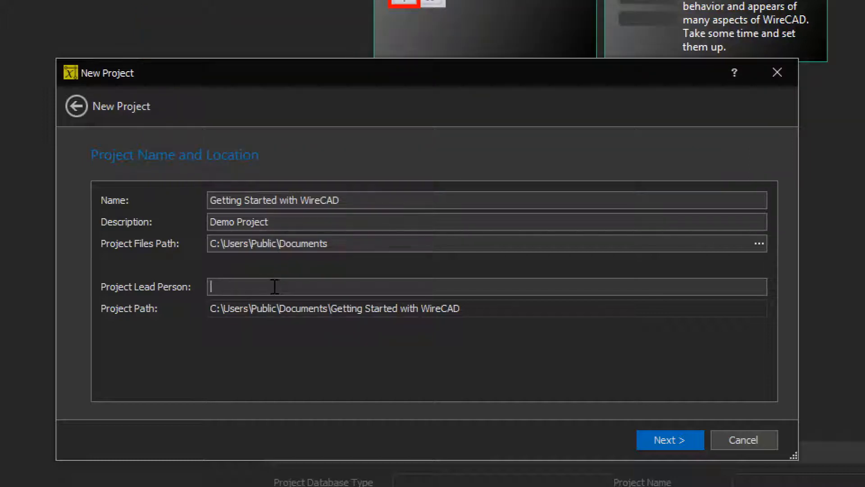
text(CBH)
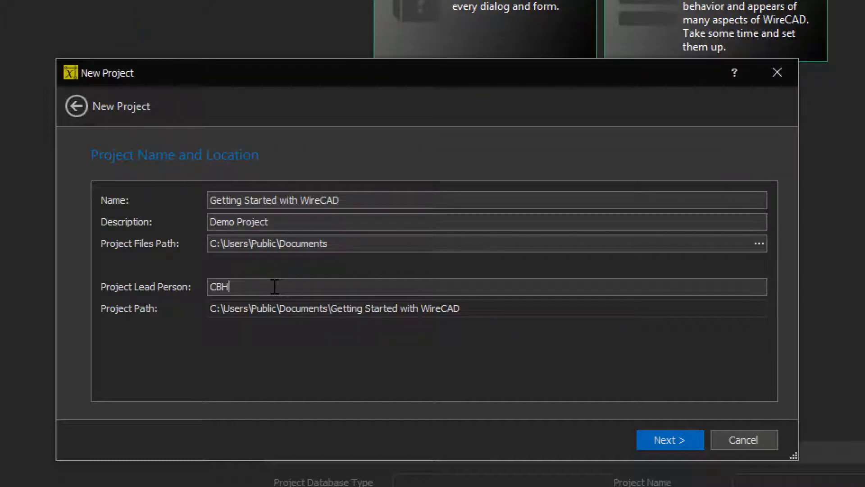
click(674, 438)
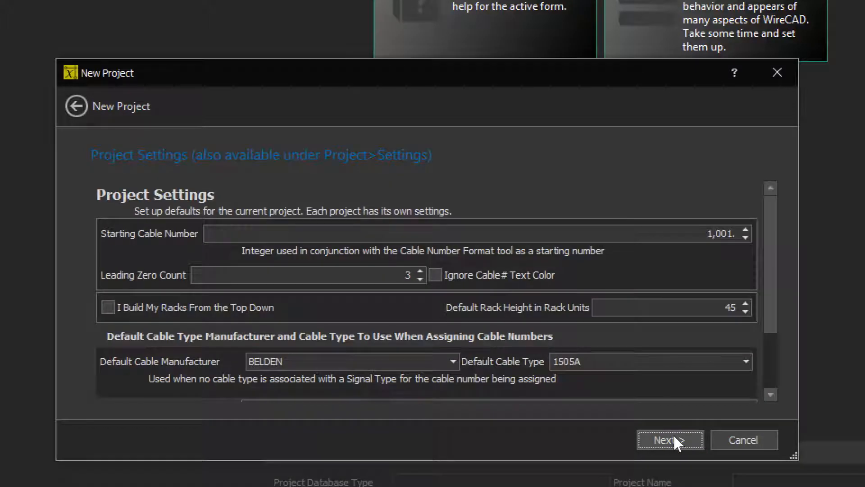
- Accept the default project, number generation and location settings, create the project and dismiss the wizard
drag(794, 456, 803, 486)
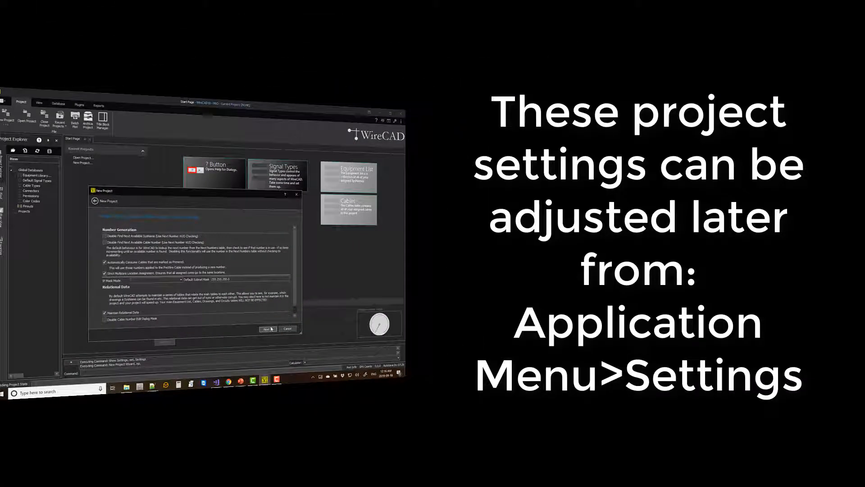
click(267, 329)
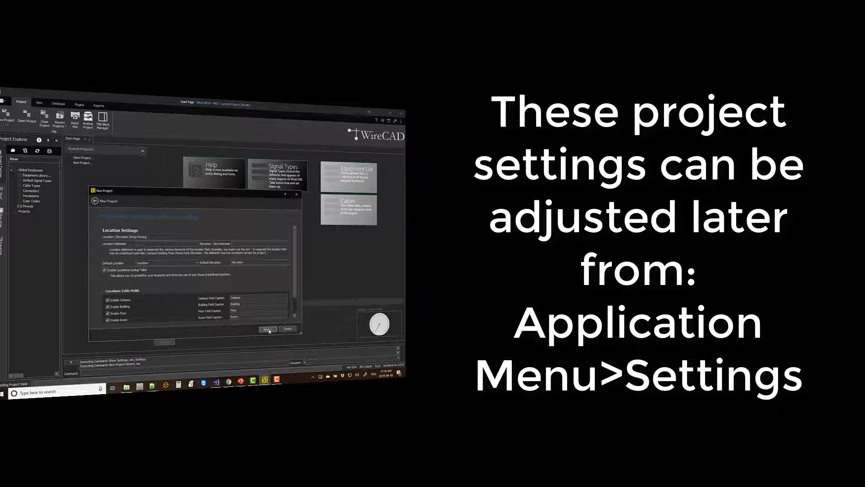
click(270, 331)
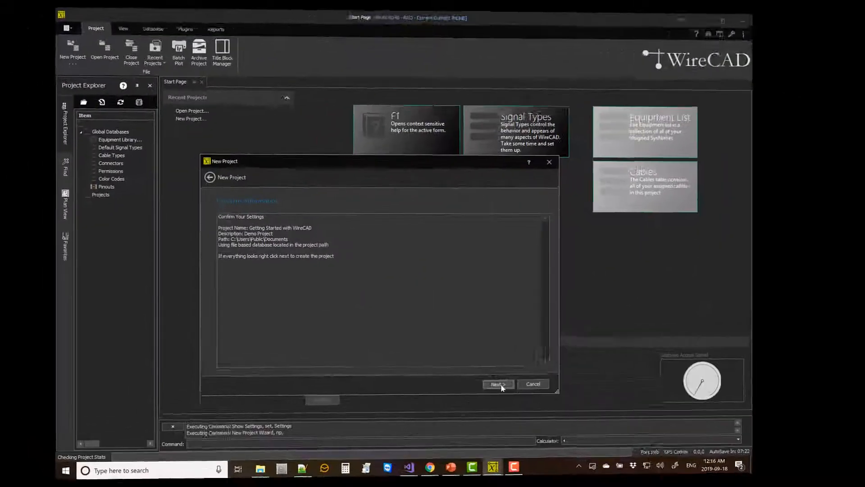
click(269, 330)
click(527, 391)
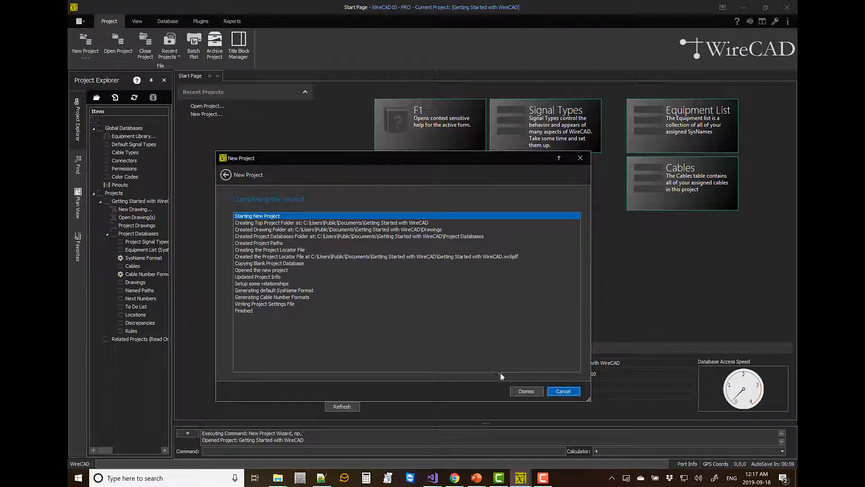
click(527, 391)
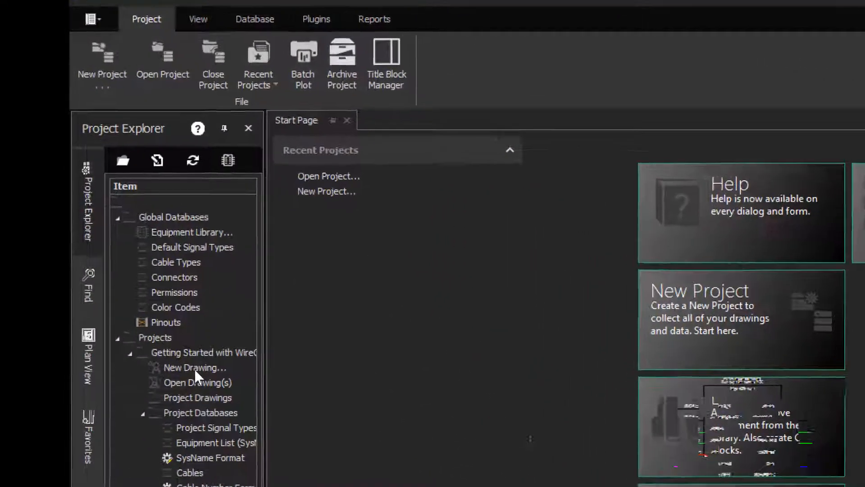
- Start a new drawing in the project based on the ANSI_A-E.DWG template
double_click(194, 369)
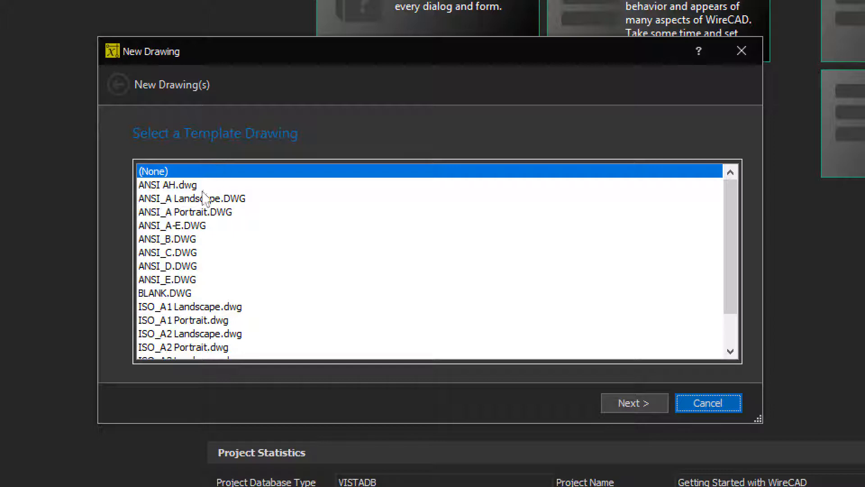
click(188, 226)
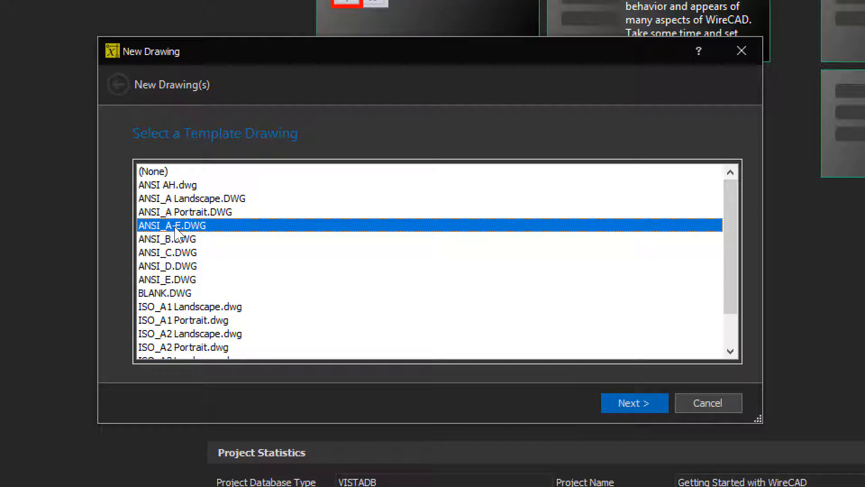
click(637, 403)
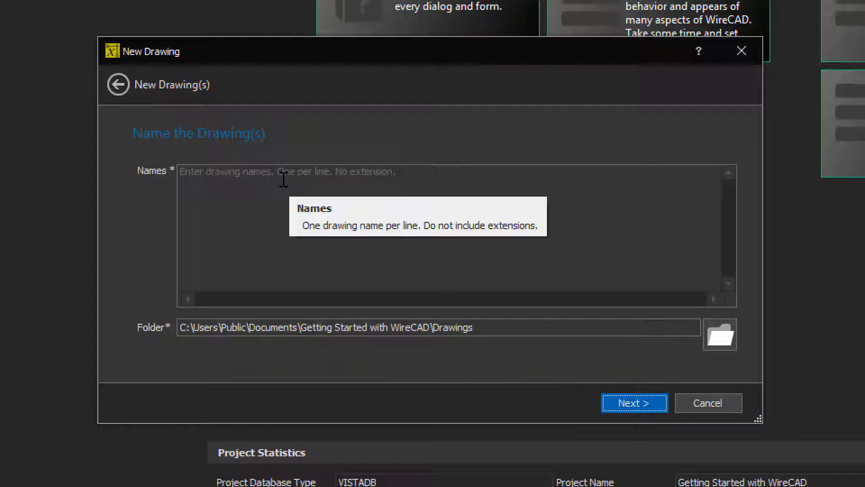
- Name the drawing "My First Drawing", keep the default folder and enable model space boundaries
click(283, 180)
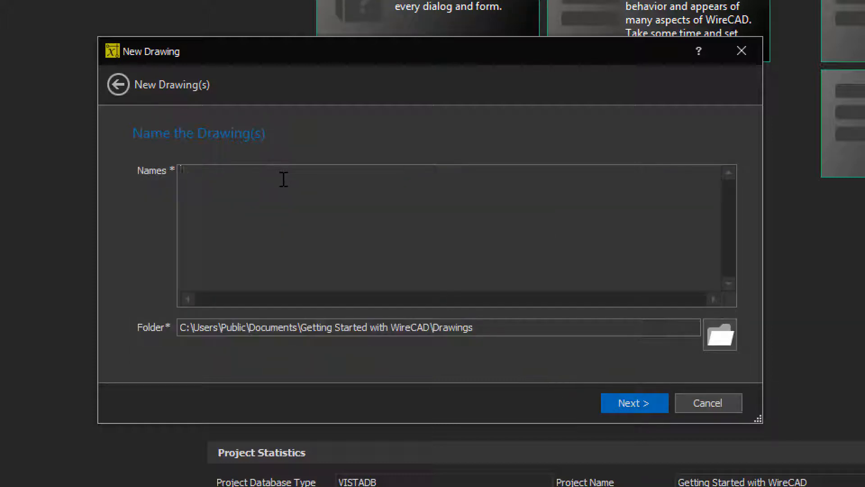
text(My First Drawing)
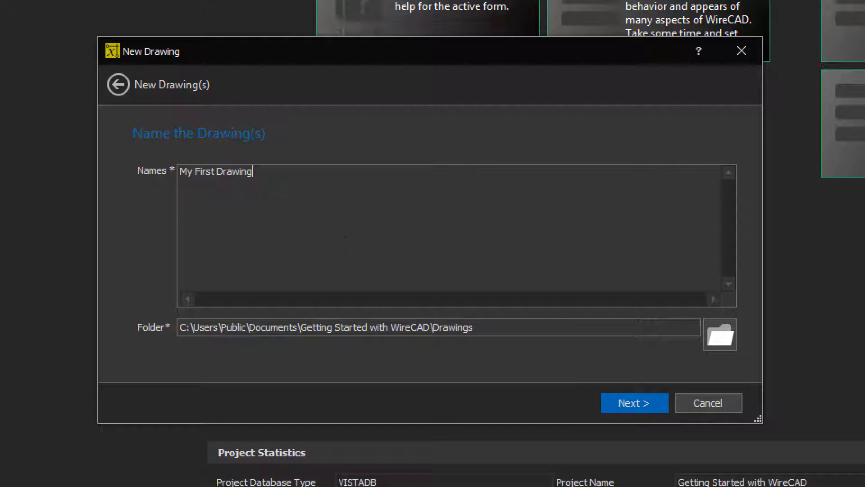
click(647, 403)
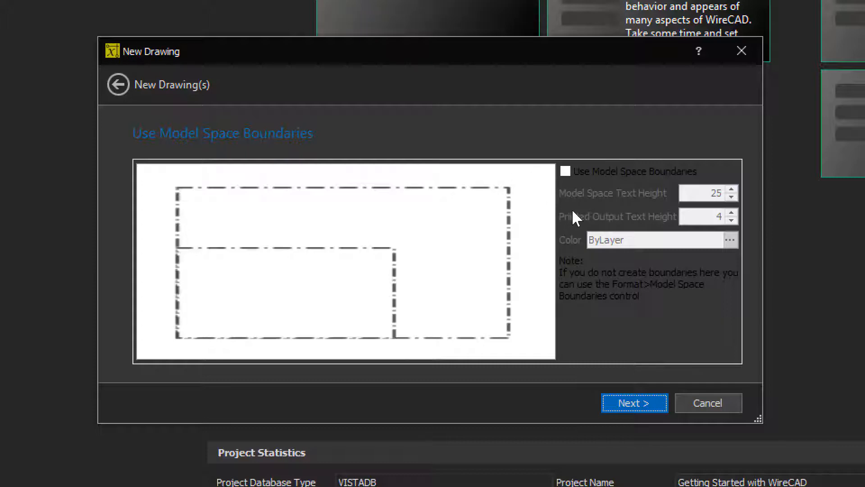
click(566, 171)
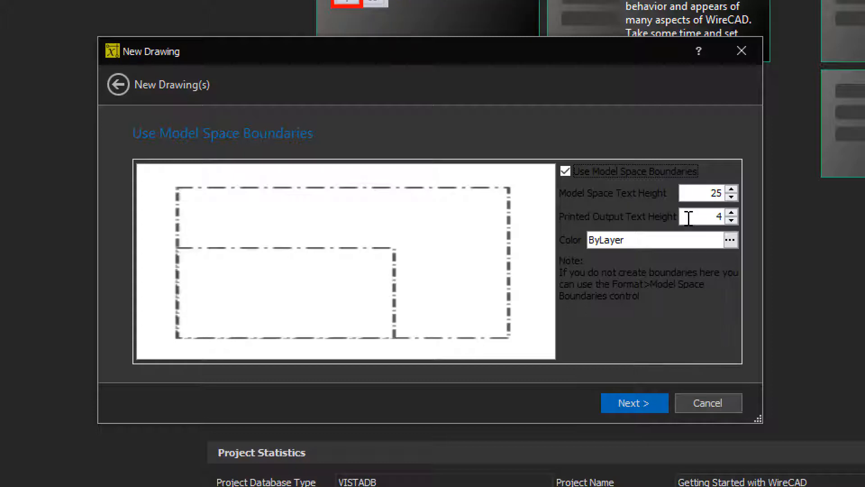
- Finish creating the drawing with the default model space boundary settings, dismiss the drawing-space reminder and show the ANSI_E layout
click(630, 403)
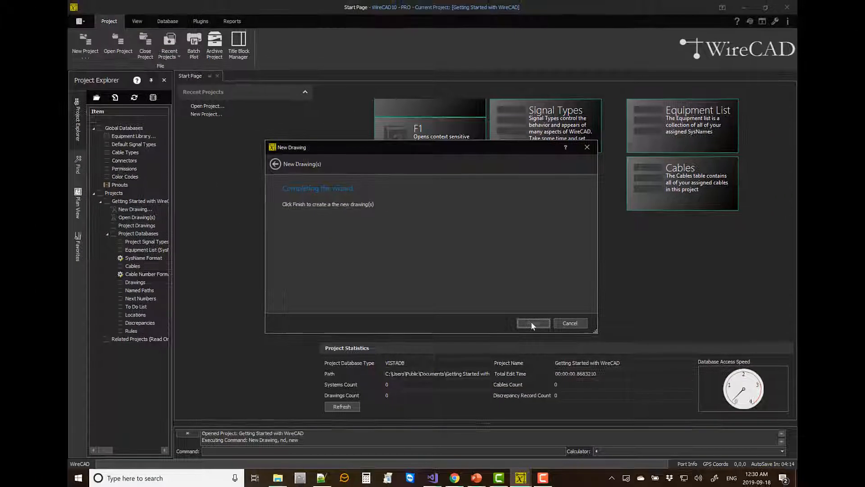
click(624, 398)
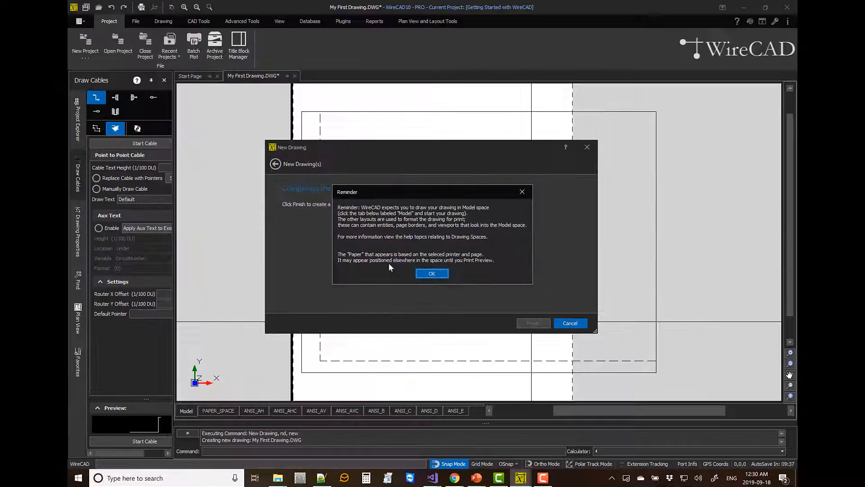
click(436, 273)
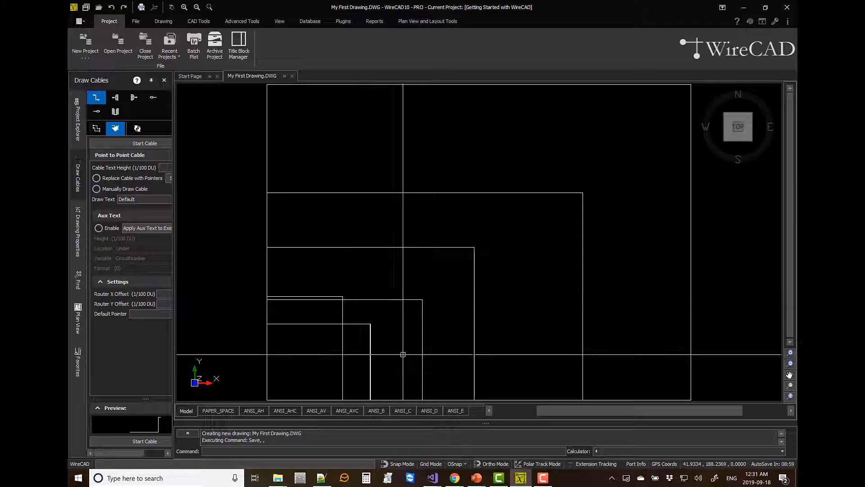
click(455, 410)
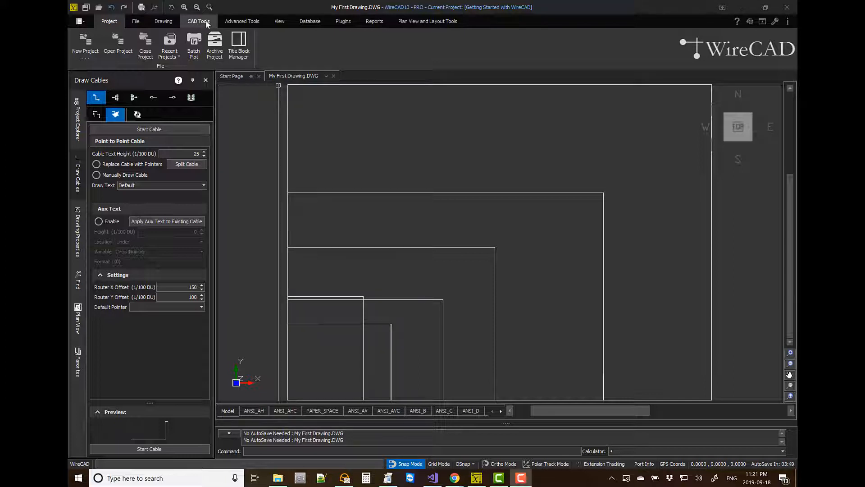
- Draw a circle in model space centred at 0, 48.375 on the boundaries' left edge, with a radius of about 12.12
click(198, 20)
click(87, 56)
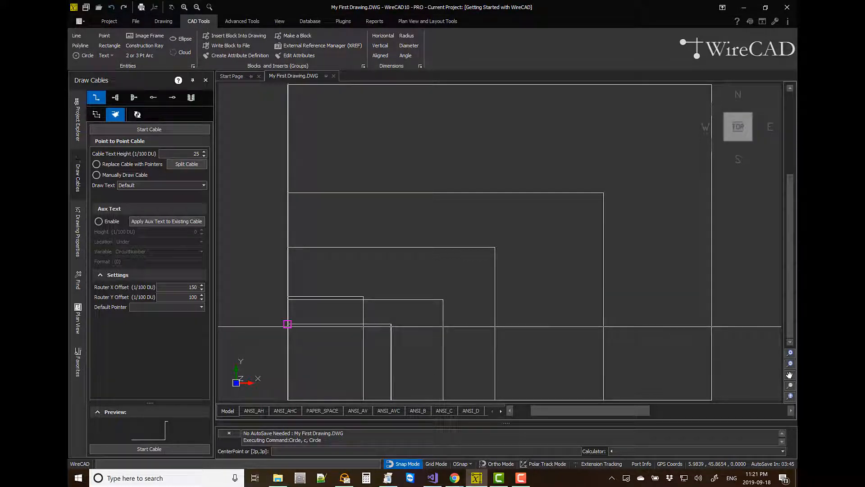
click(288, 324)
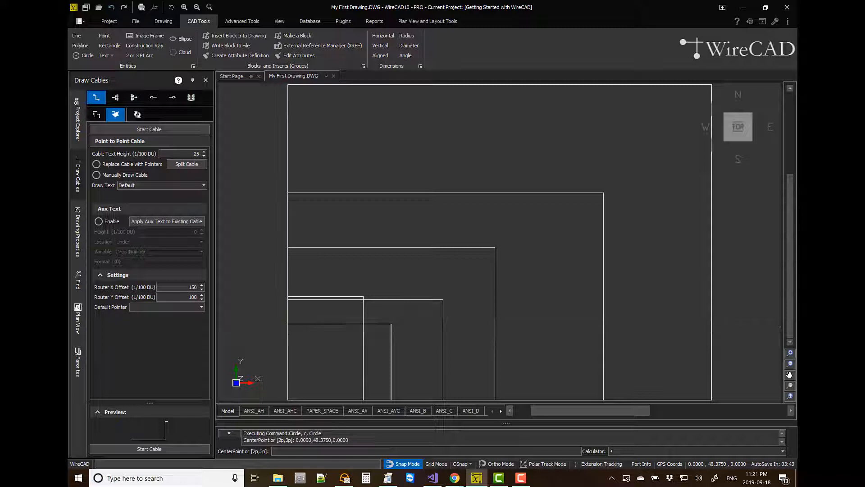
click(303, 335)
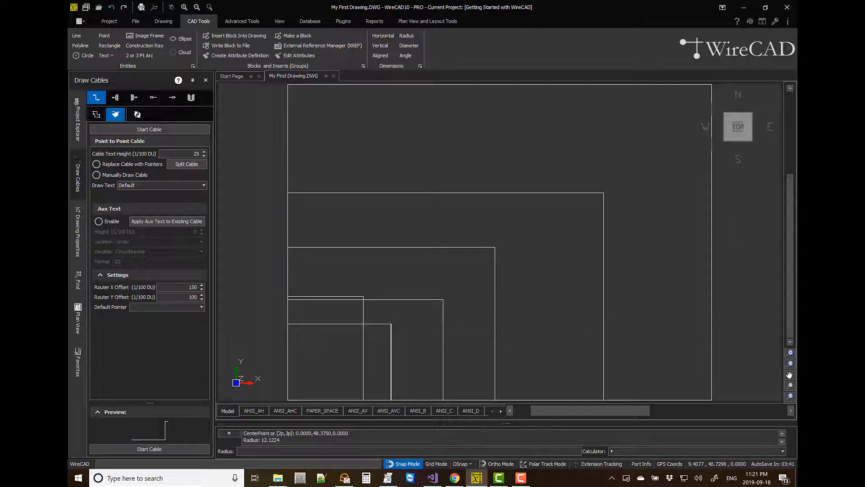
right_click(319, 339)
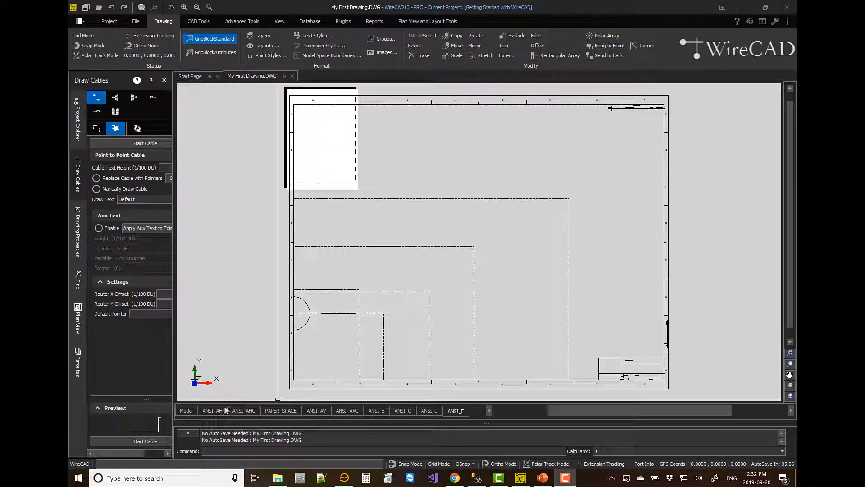
- In model space, freeze every page boundary layer except BOUND_ANSI_B so only the ANSI_B boundary is shown
click(186, 411)
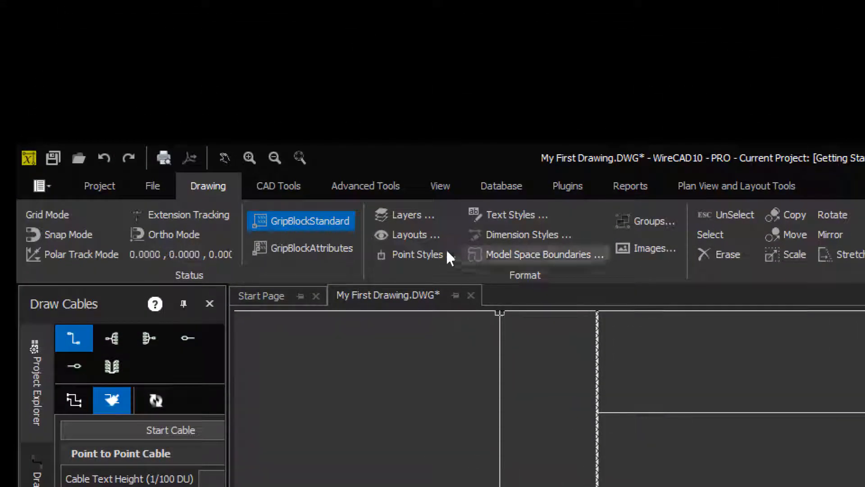
click(394, 213)
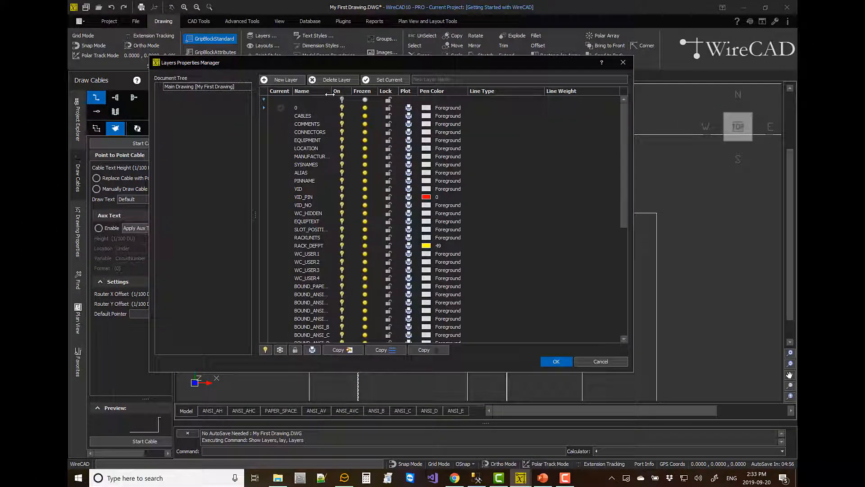
drag(349, 95, 381, 97)
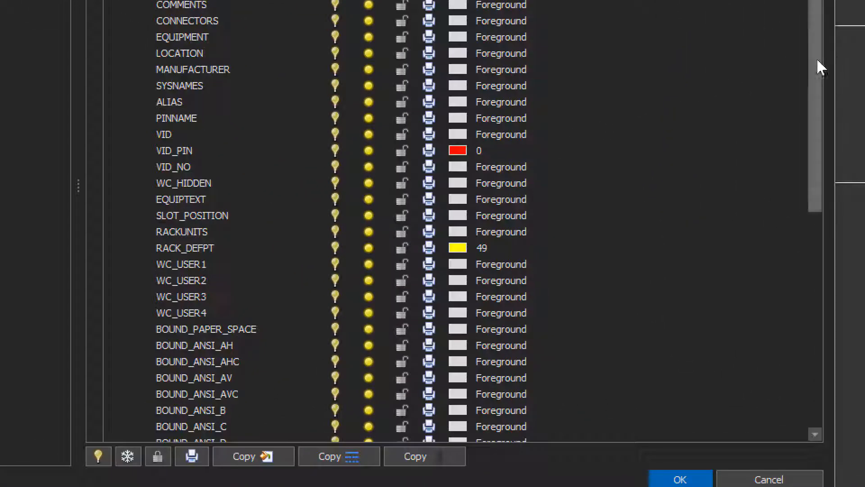
scroll(788, 126, down, 3)
click(128, 456)
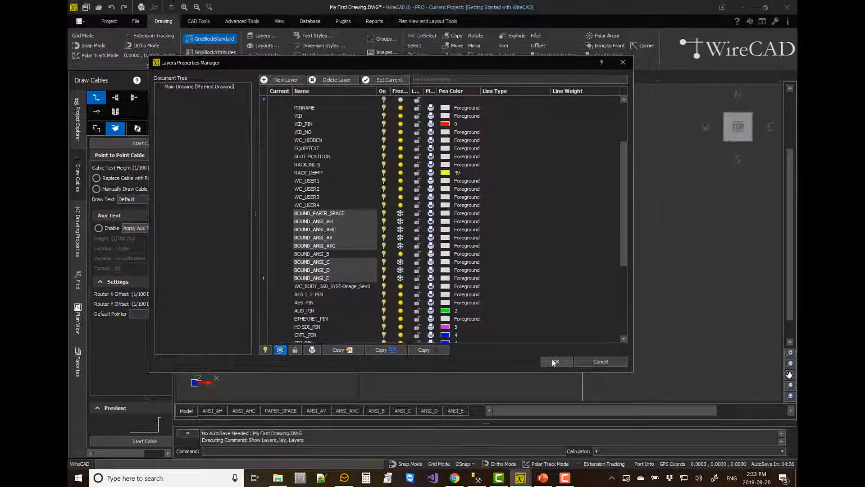
click(554, 361)
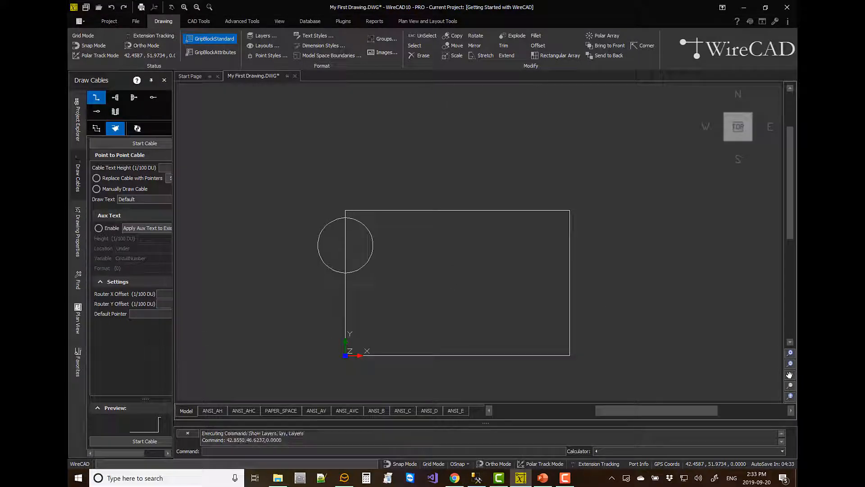
scroll(448, 213, up, 5)
scroll(450, 213, up, 5)
scroll(352, 284, down, 4)
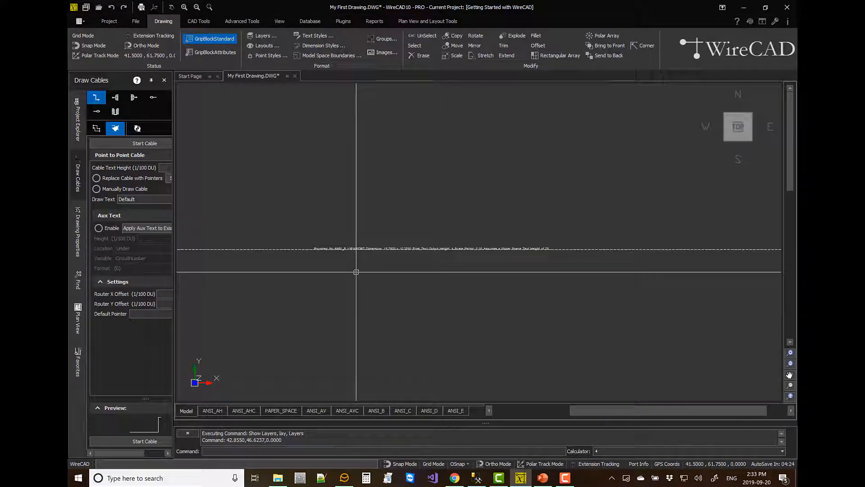
middle_drag(340, 280, 394, 182)
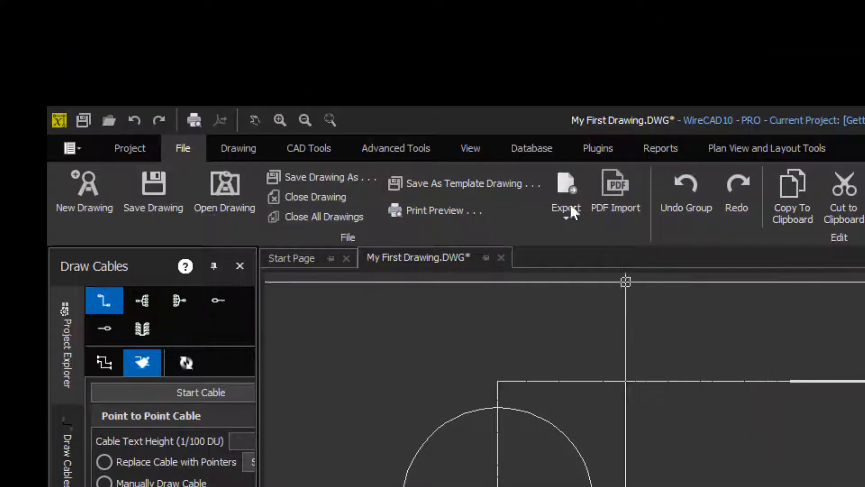
- Open the Equipment Library from the Project Explorer
click(531, 145)
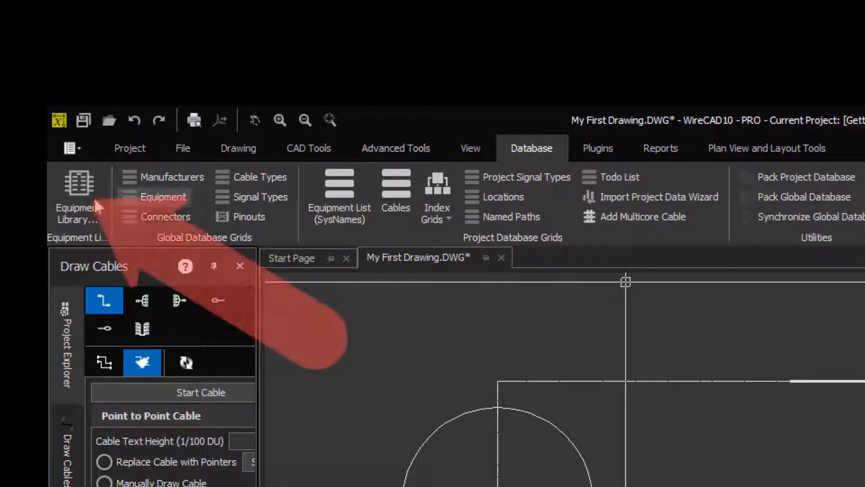
click(367, 151)
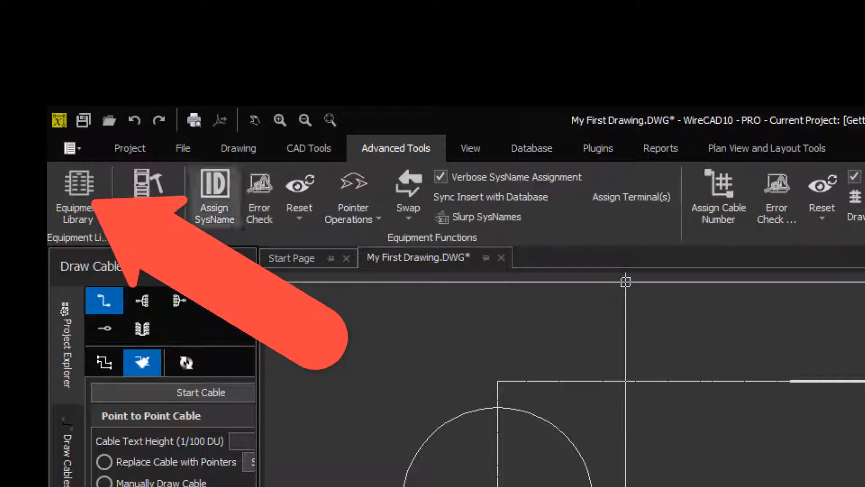
click(68, 365)
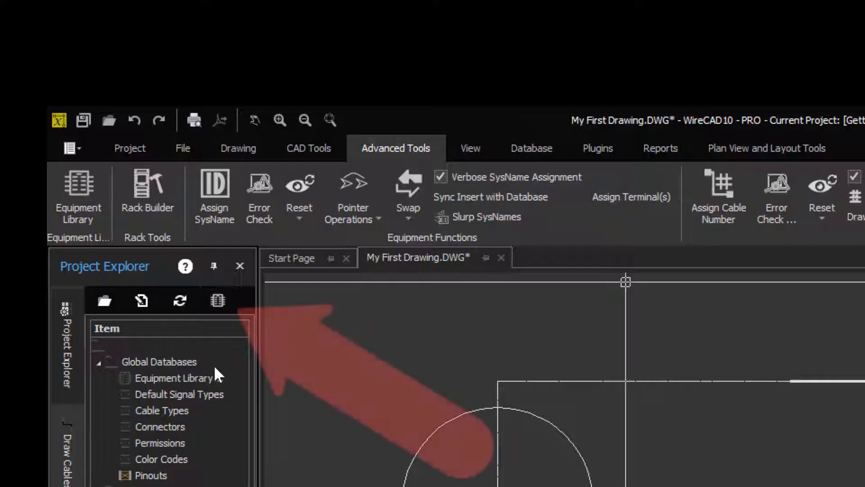
click(218, 311)
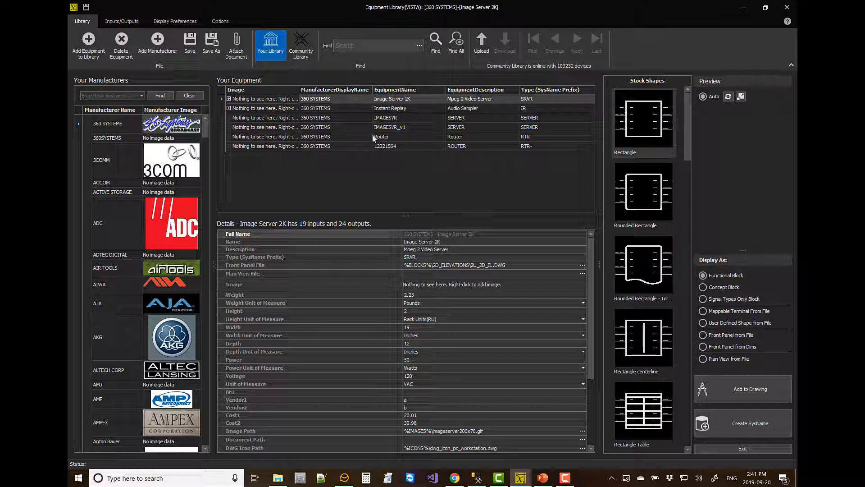
- Choose the 360 SYSTEMS Image Server 2K and select all of its inputs and outputs
click(125, 22)
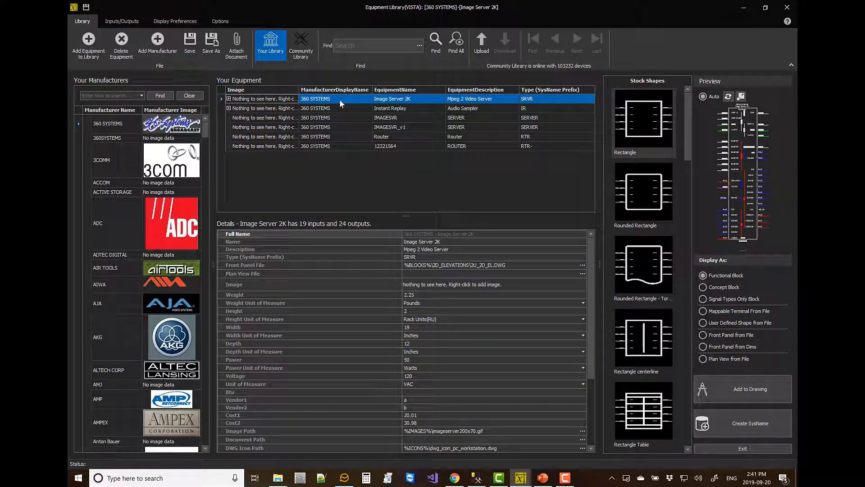
click(122, 21)
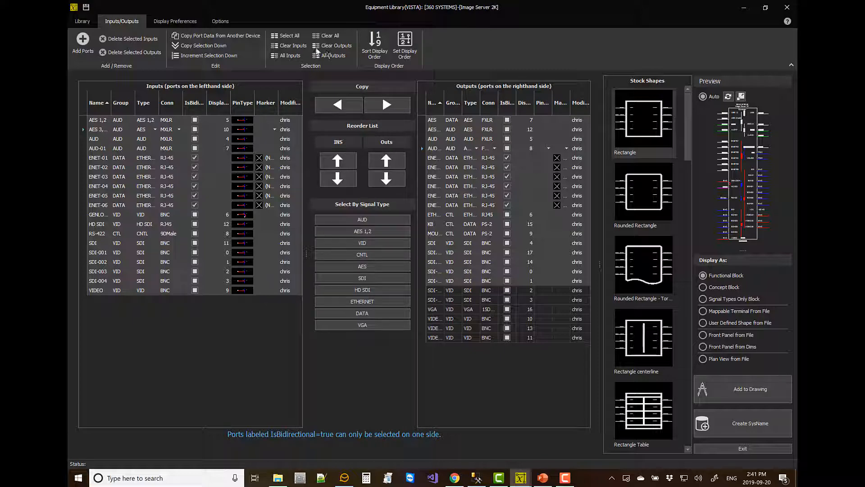
click(288, 36)
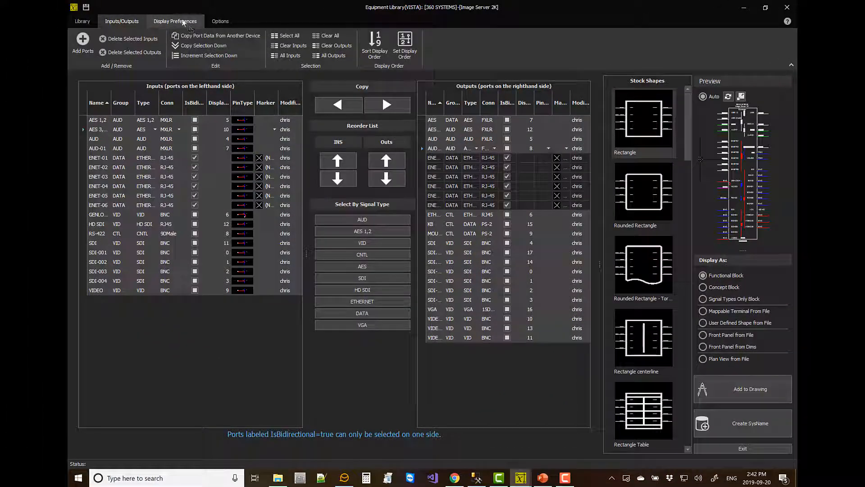
- Turn off input and output grouping in the display preferences and use the Rounded Rectangle stock shape for the block
click(187, 21)
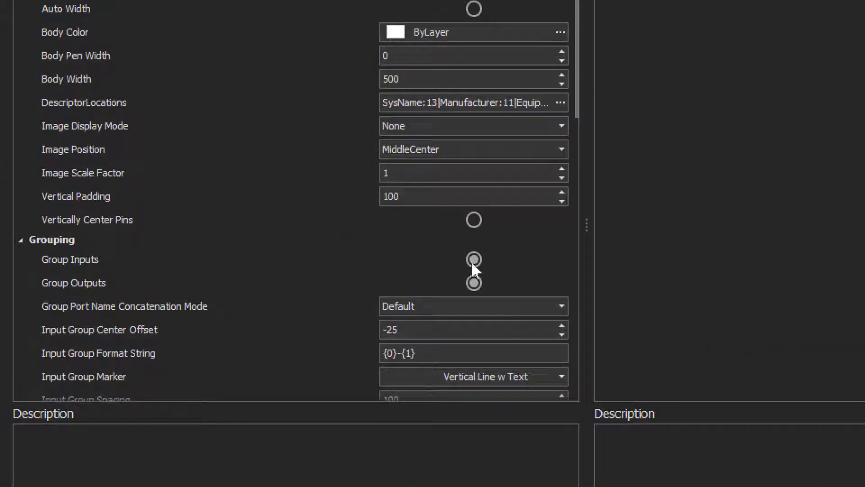
click(475, 259)
click(473, 284)
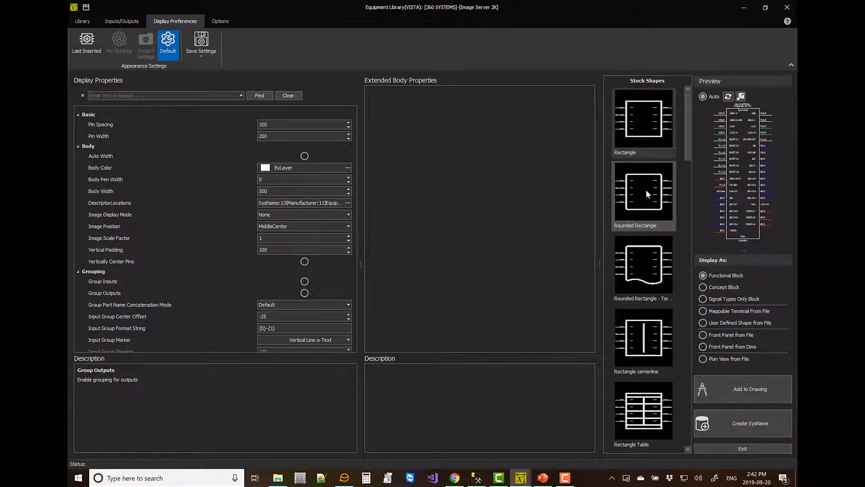
click(642, 201)
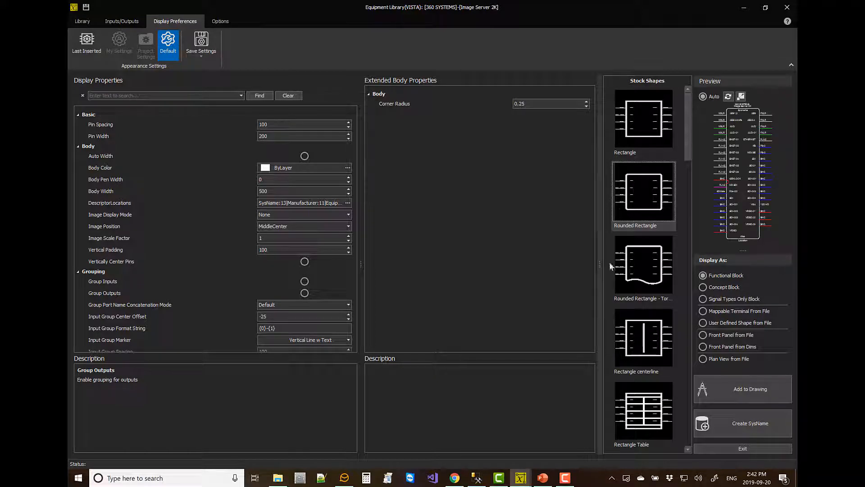
- Add three Image Server 2K blocks inside the ANSI_B boundary, two side by side and one below the first, with snap turned on
click(741, 388)
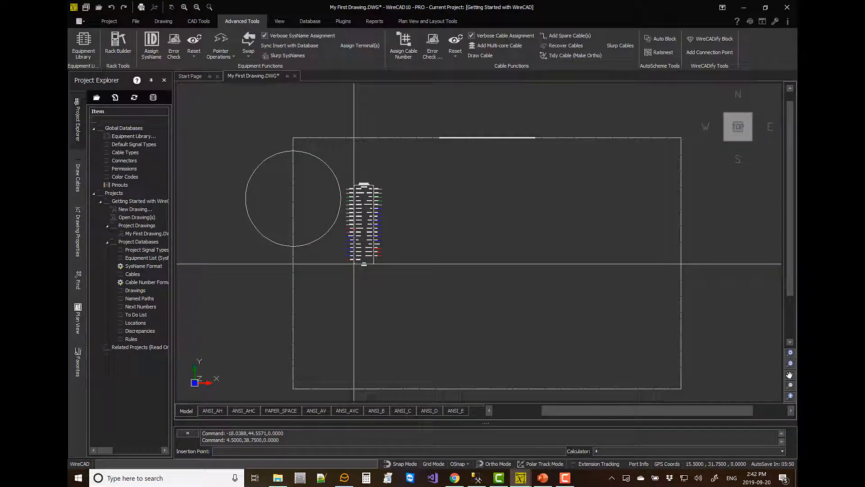
click(356, 265)
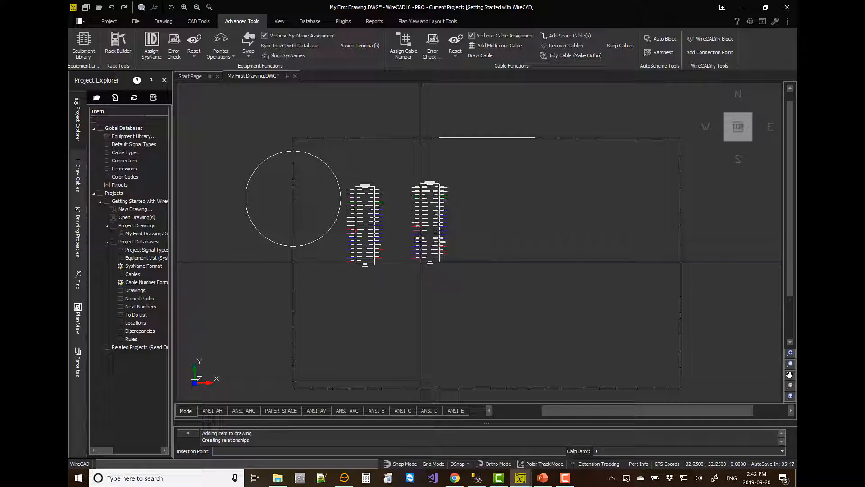
key(F9)
click(426, 265)
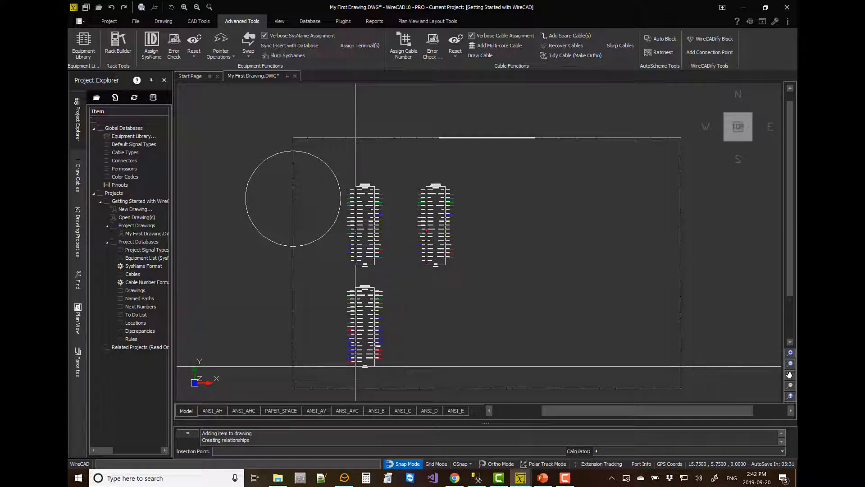
click(357, 365)
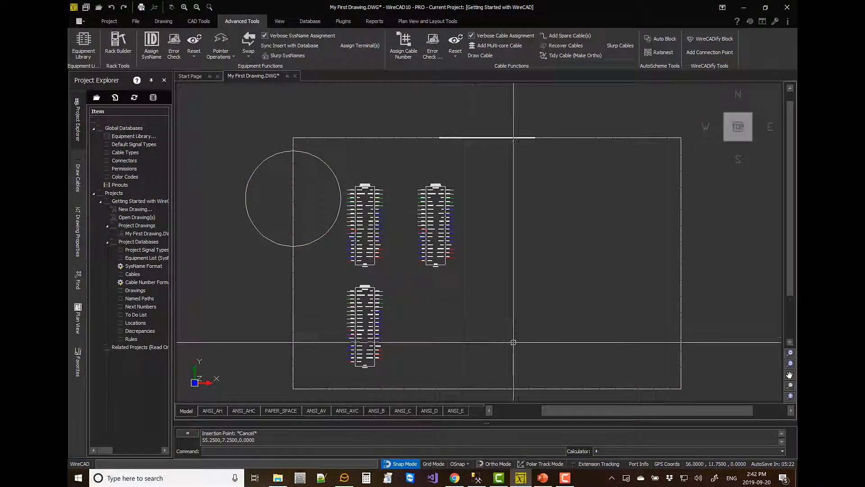
- Draw a point-to-point cable from the first block's topmost AES output to a VID input on the block beside it, accepting the source signal type
click(79, 177)
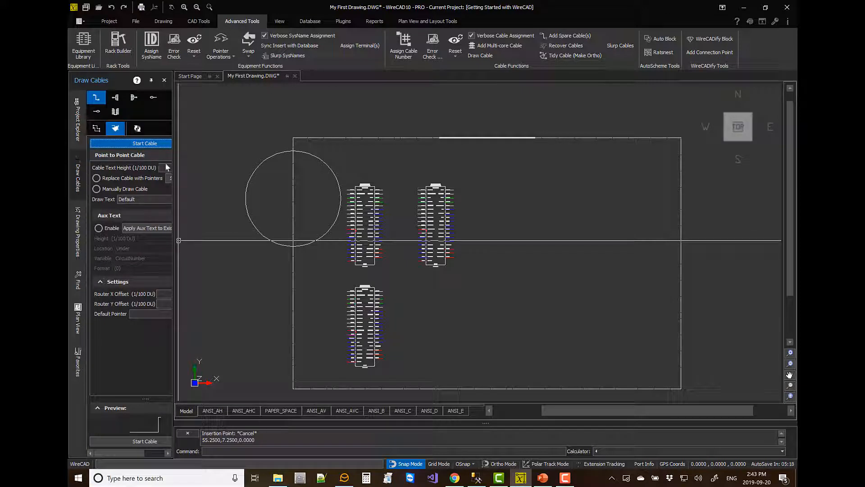
mouse_move(172, 160)
mouse_down()
mouse_move(230, 158)
mouse_move(202, 156)
mouse_up()
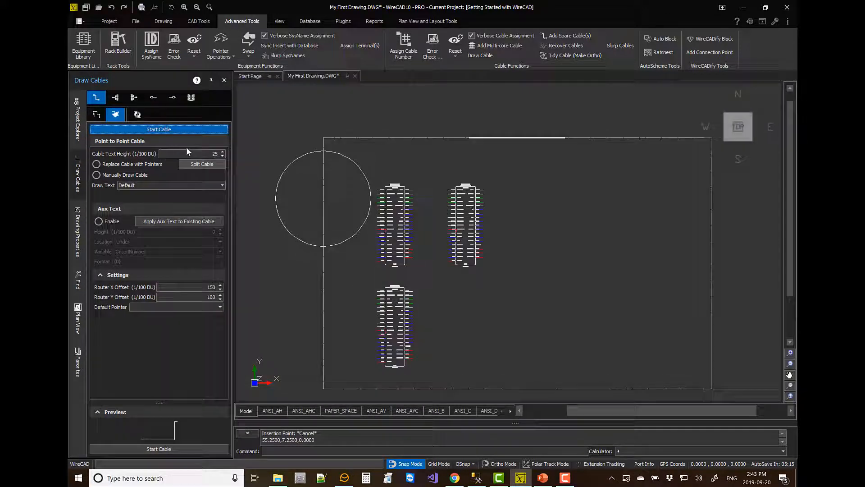
click(96, 99)
click(156, 129)
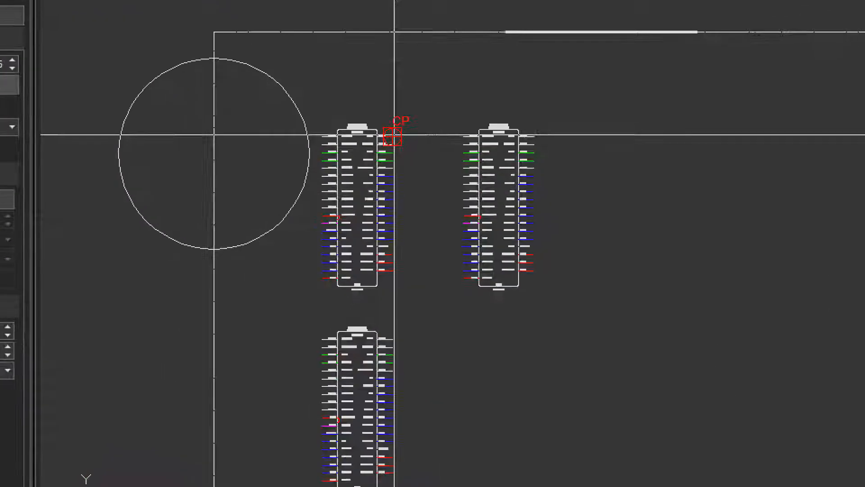
click(412, 190)
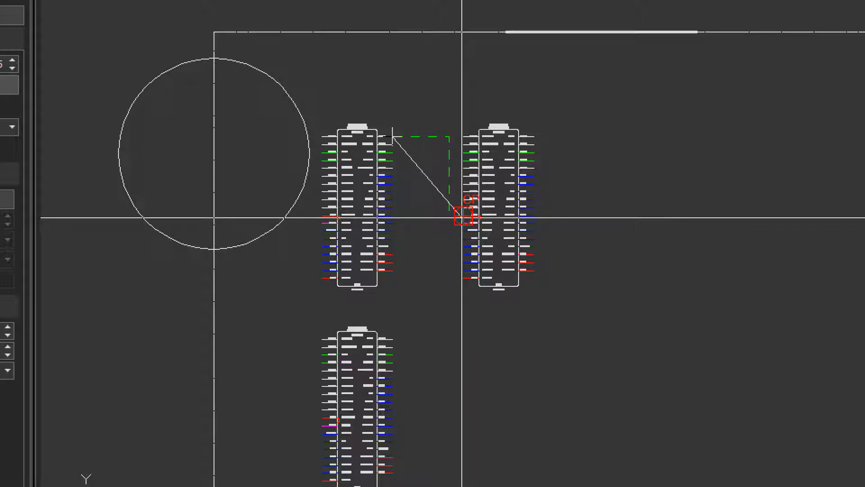
click(462, 215)
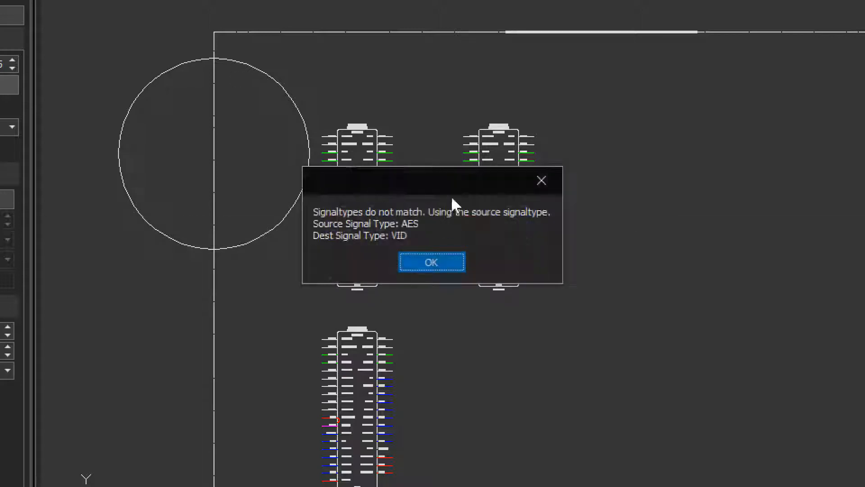
click(429, 261)
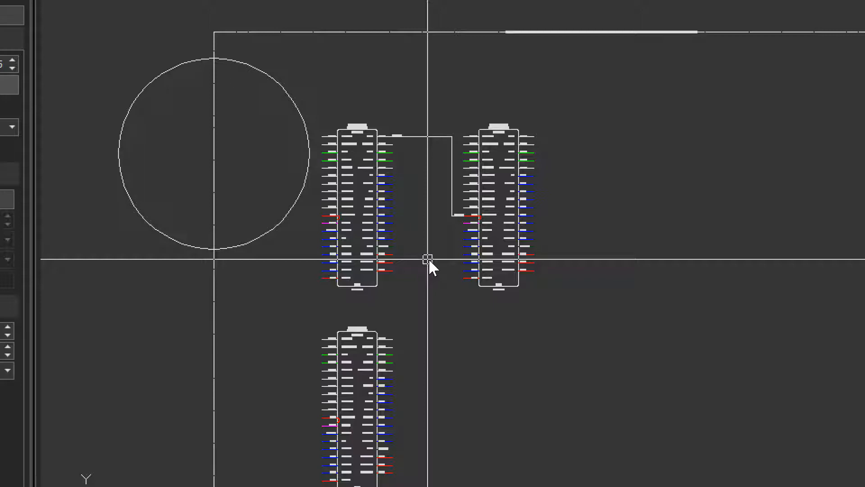
- Assign the first Image Server 2K block to the project database with the new next number SRVR-001
click(274, 79)
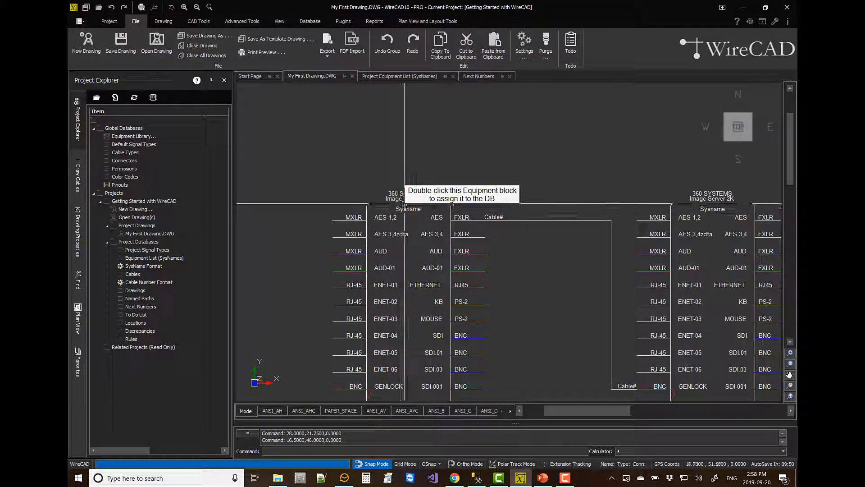
click(242, 23)
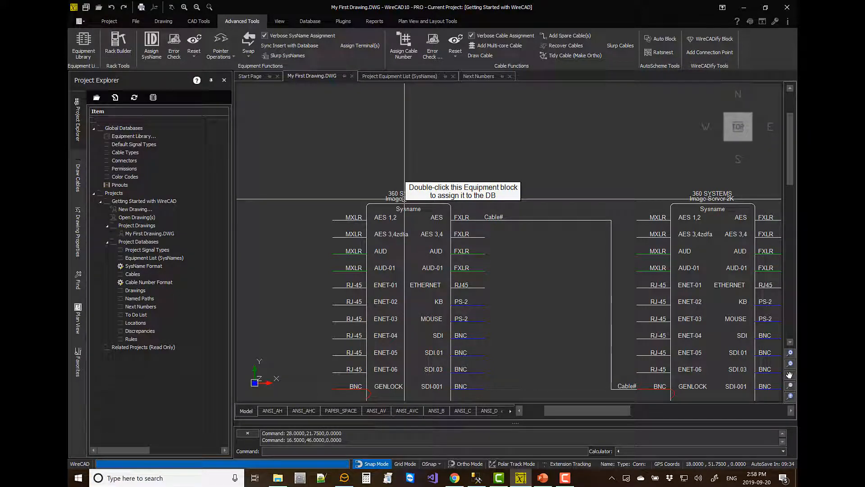
double_click(404, 199)
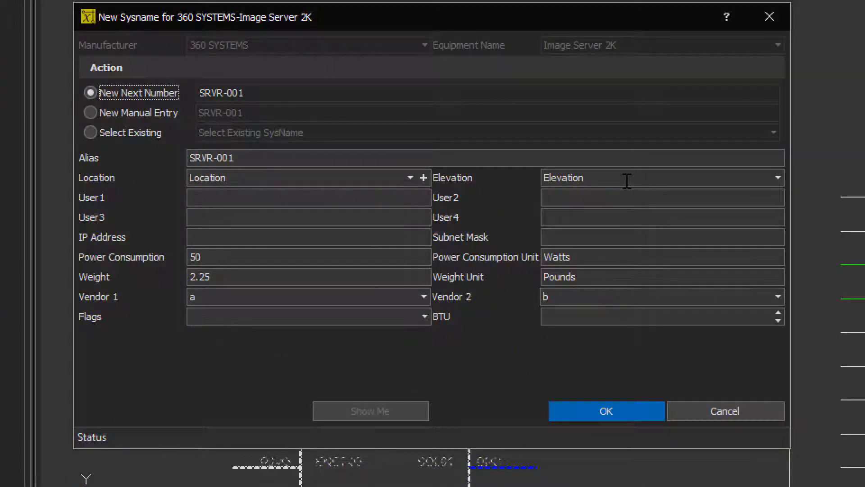
mouse_move(627, 180)
click(638, 411)
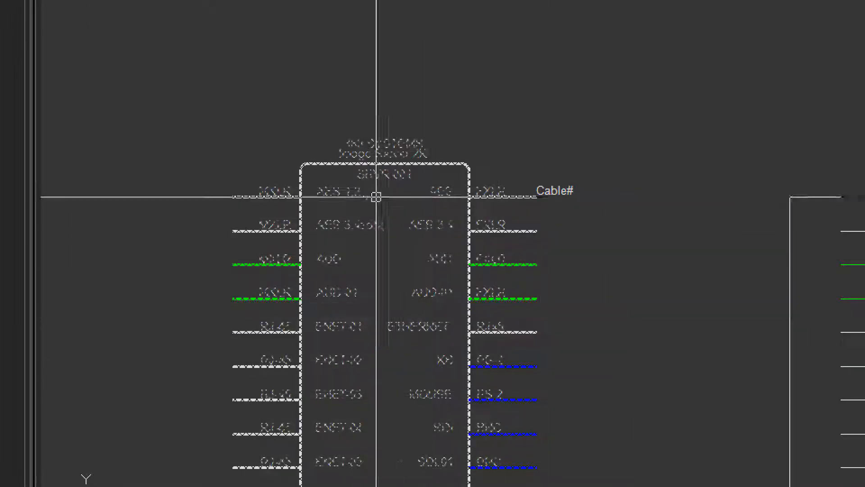
scroll(376, 197, up, 8)
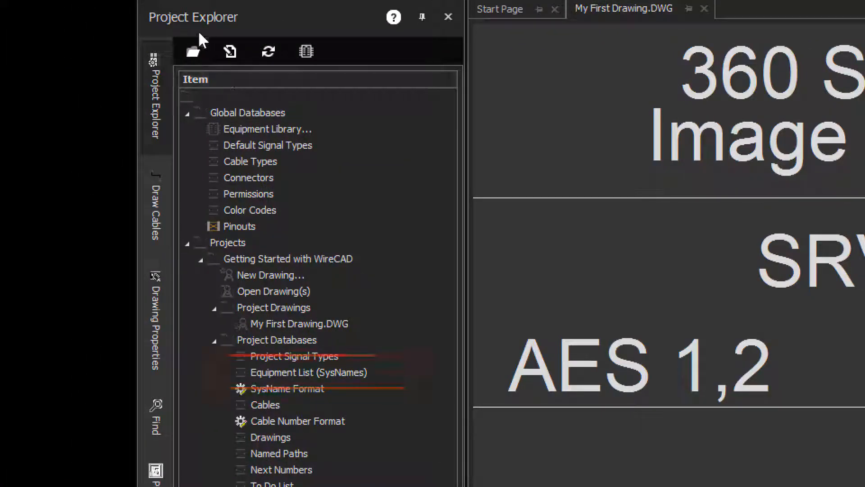
- In the project equipment list, add a new location with rack RACK-01 and assign it to SRVR-001
double_click(329, 377)
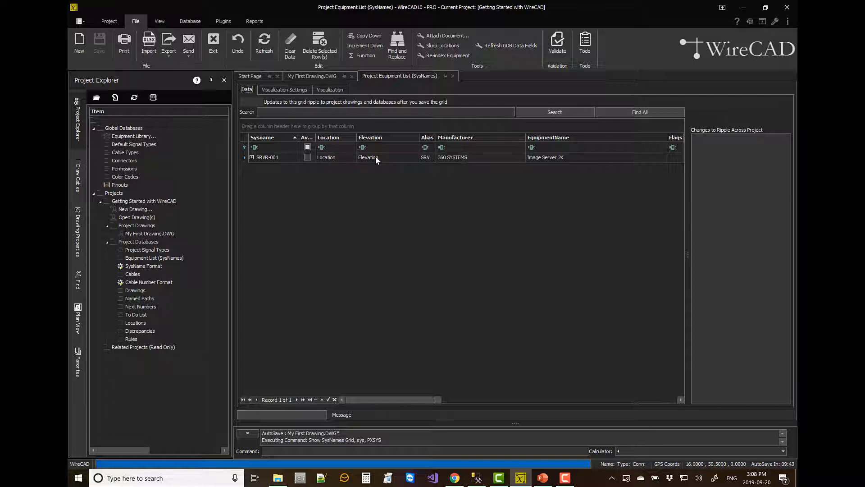
click(346, 156)
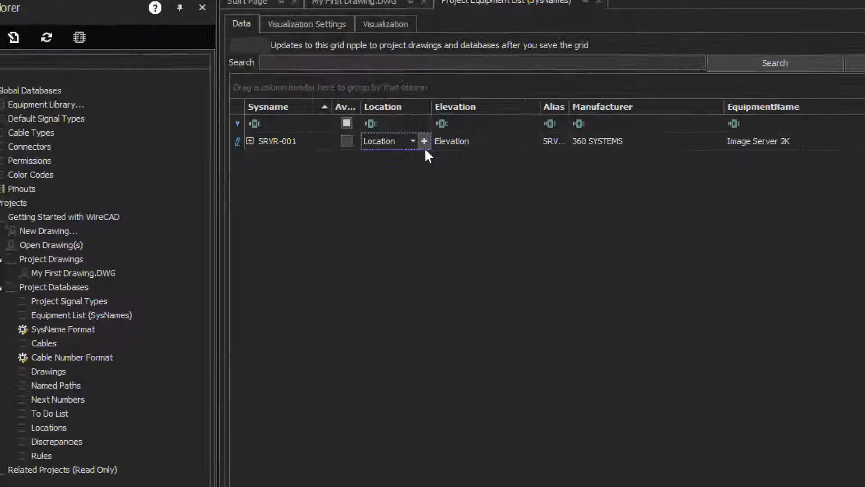
click(353, 157)
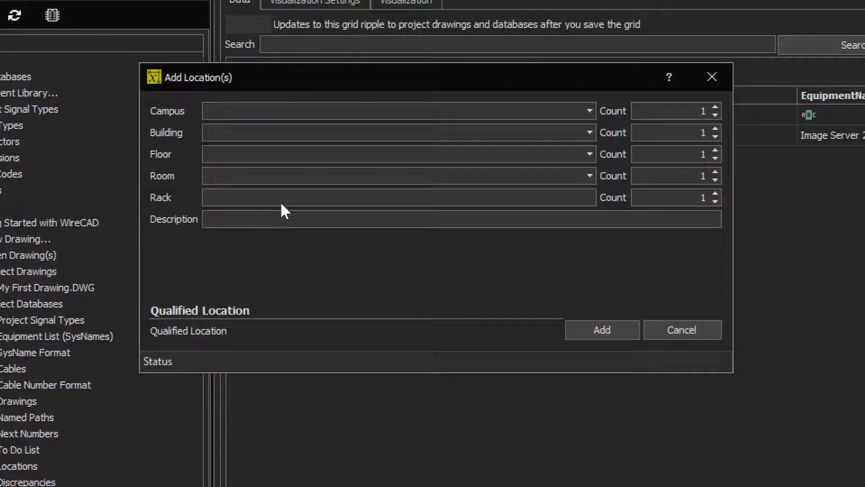
click(280, 198)
text(RACK-01)
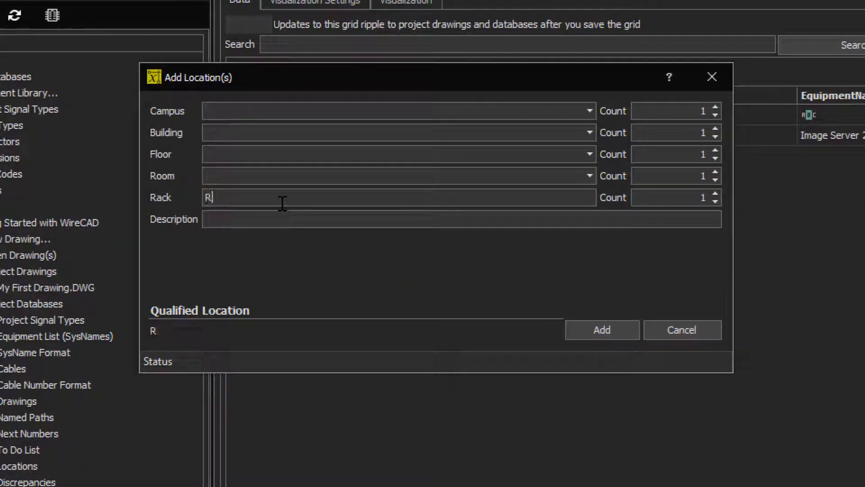
click(607, 331)
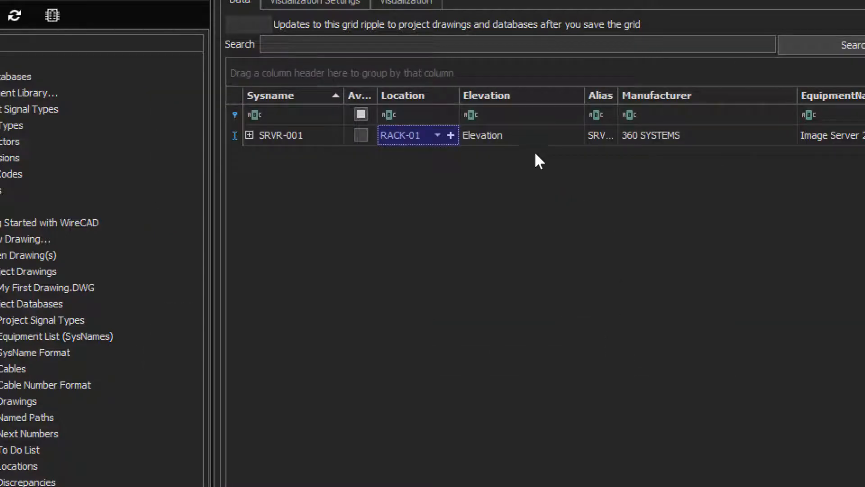
- Set the elevation of SRVR-001 to 34 and save the equipment list, updating the drawings with Quick Ripple
click(523, 136)
click(523, 139)
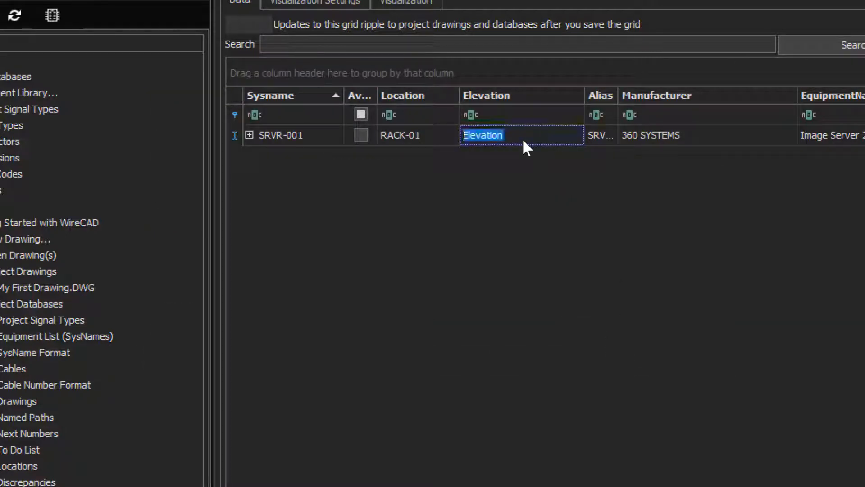
text(34)
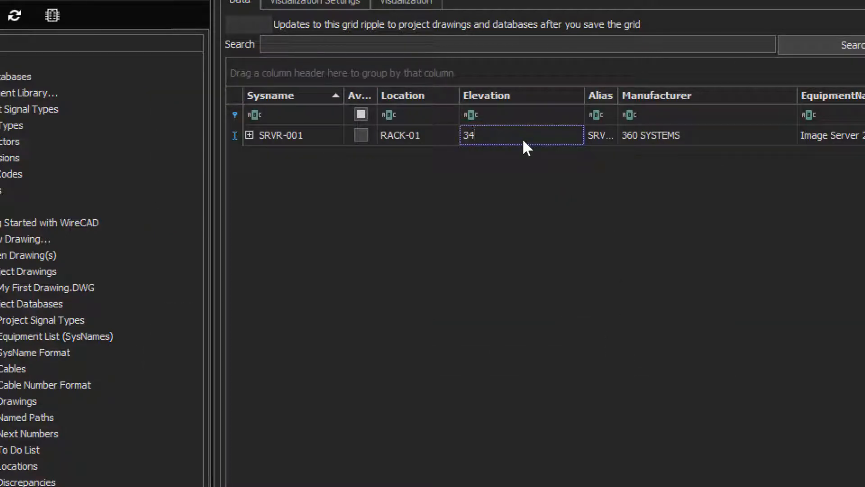
click(699, 138)
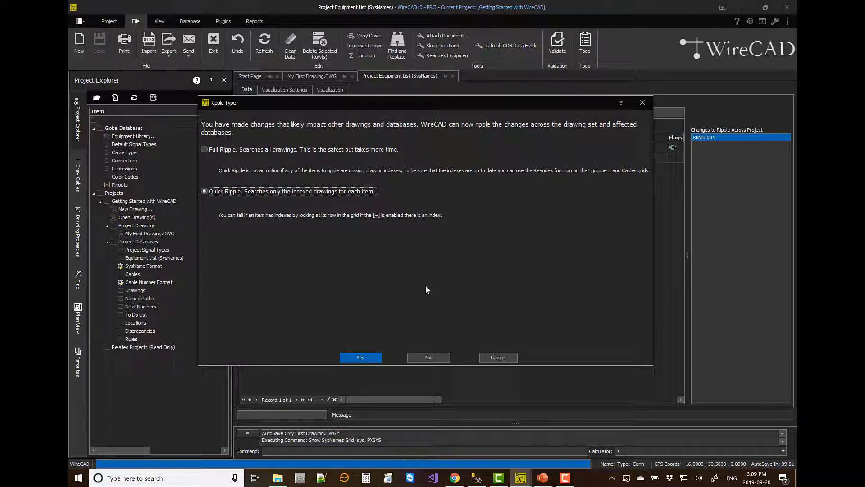
click(362, 357)
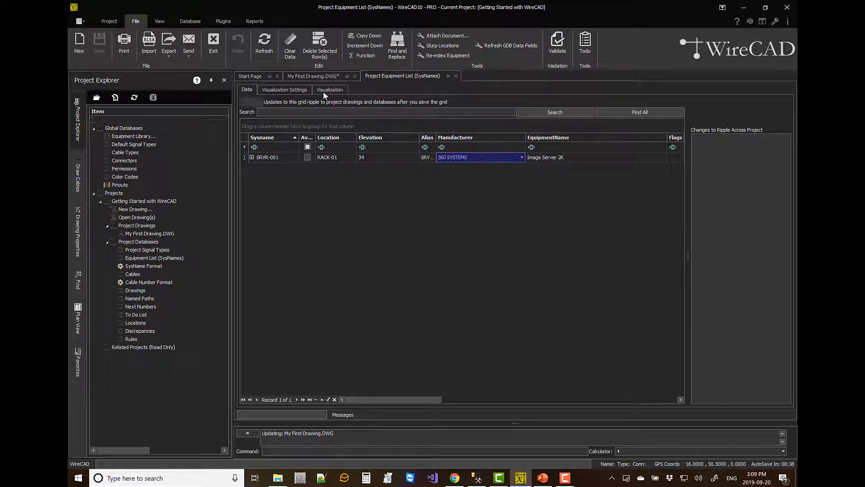
- Examine the location and elevation label beneath the SRVR-001 block in My First Drawing
click(314, 76)
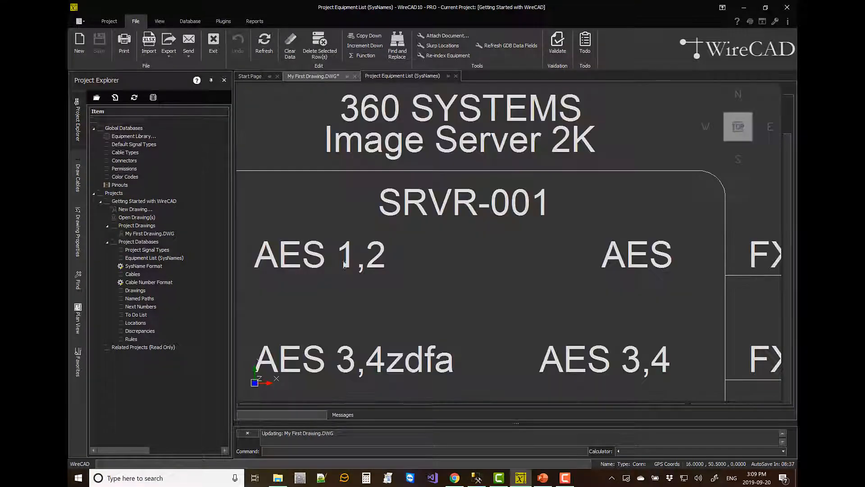
scroll(385, 276, down, 8)
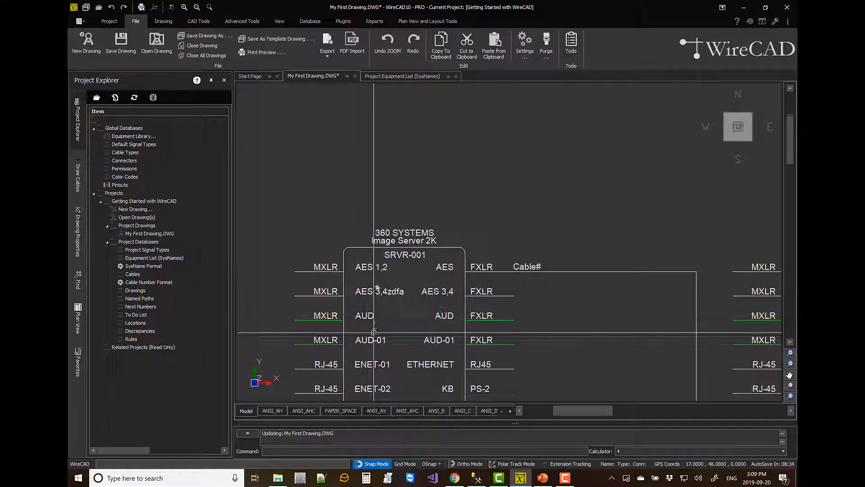
middle_drag(378, 365, 376, 72)
middle_drag(379, 309, 366, 115)
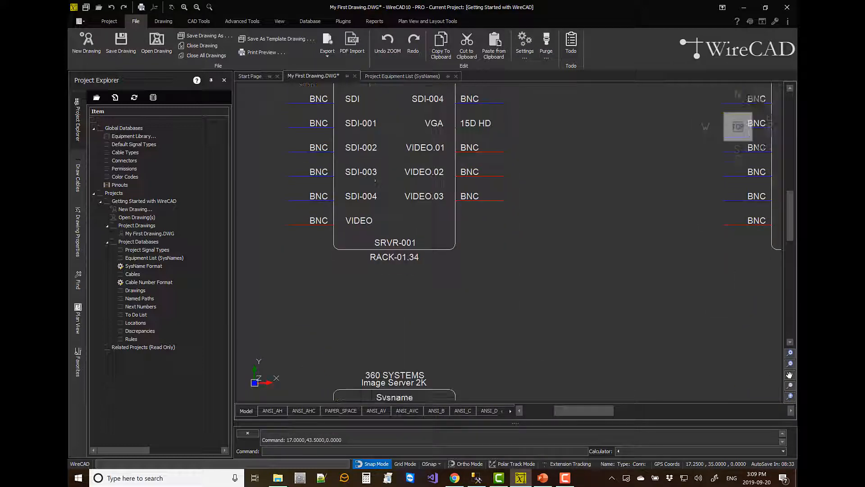
scroll(375, 264, up, 3)
scroll(392, 270, up, 5)
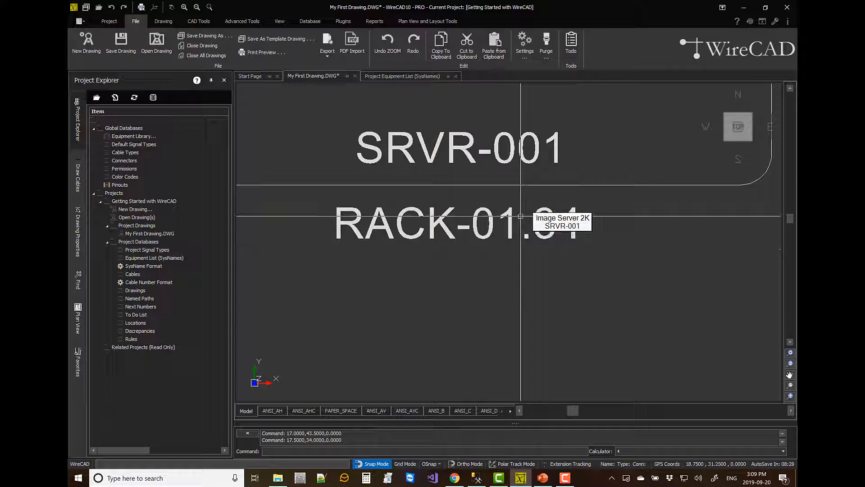
scroll(521, 217, down, 6)
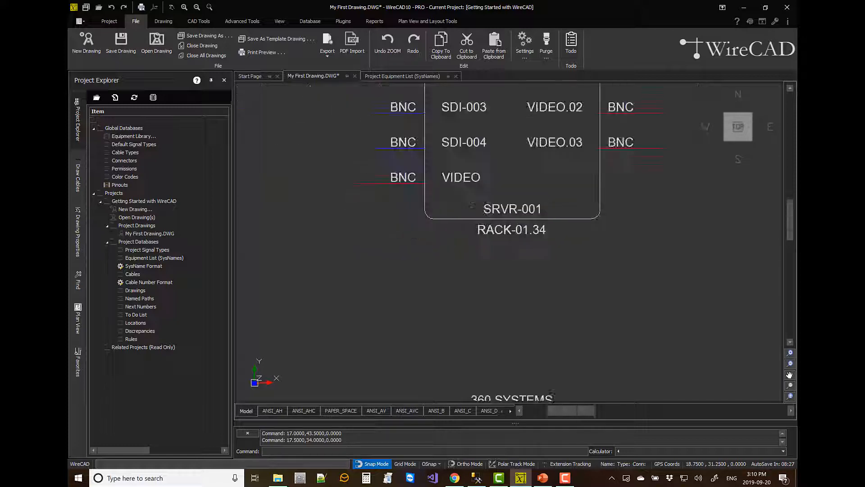
- Assign the Image Server 2K block beside SRVR-001 to the database with the new next number SRVR-002
mouse_move(629, 130)
middle_down()
mouse_move(453, 274)
mouse_move(445, 293)
middle_up()
scroll(446, 291, down, 1)
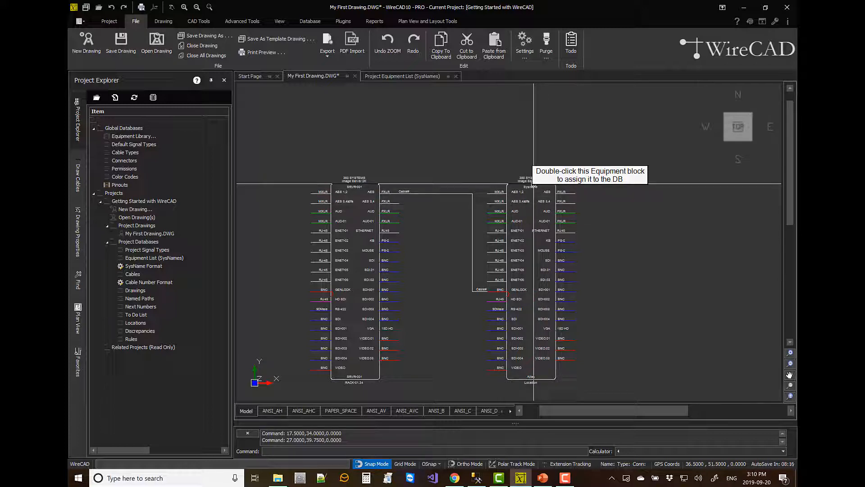
double_click(533, 184)
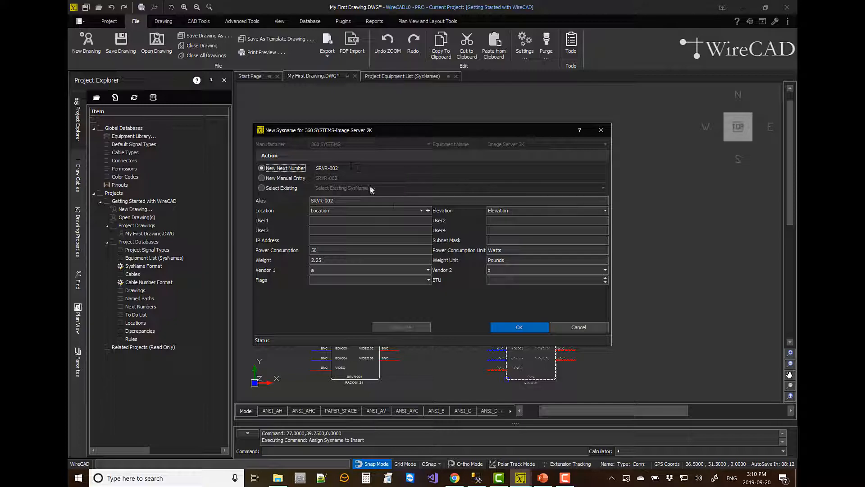
click(518, 328)
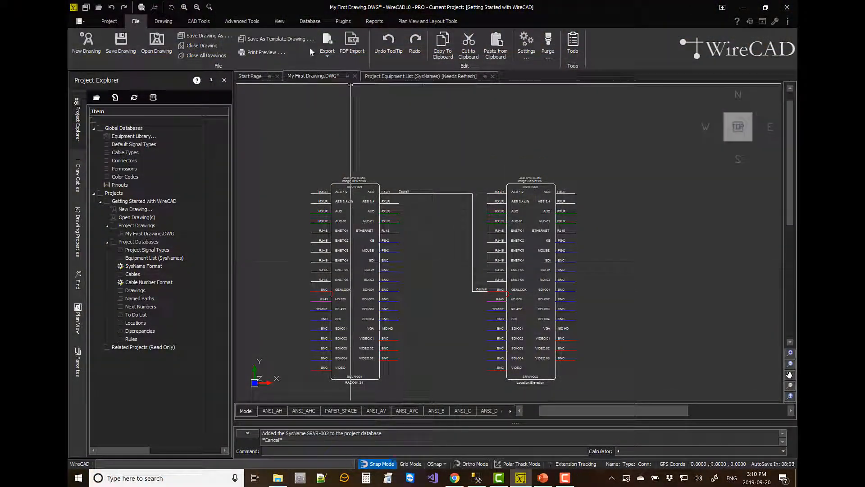
- Assign the new next number DA-1001- to the cable between the two servers, keeping the BELDEN 1505A 003 ORG cable type
click(239, 23)
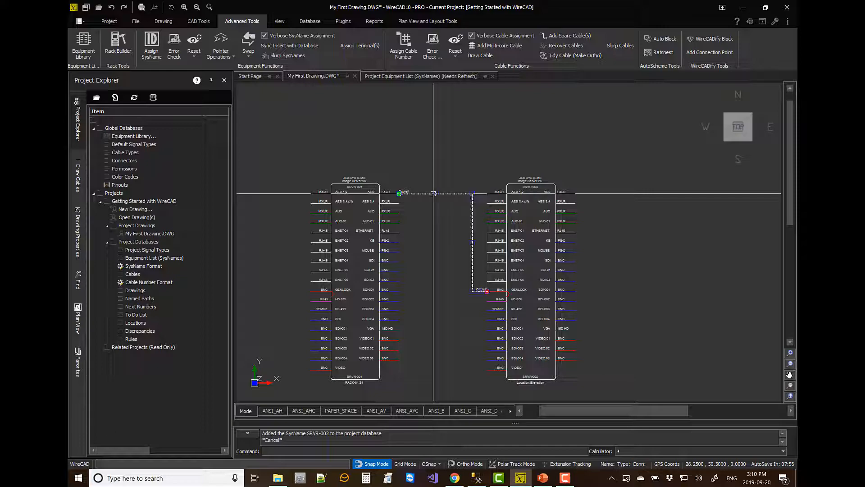
click(450, 193)
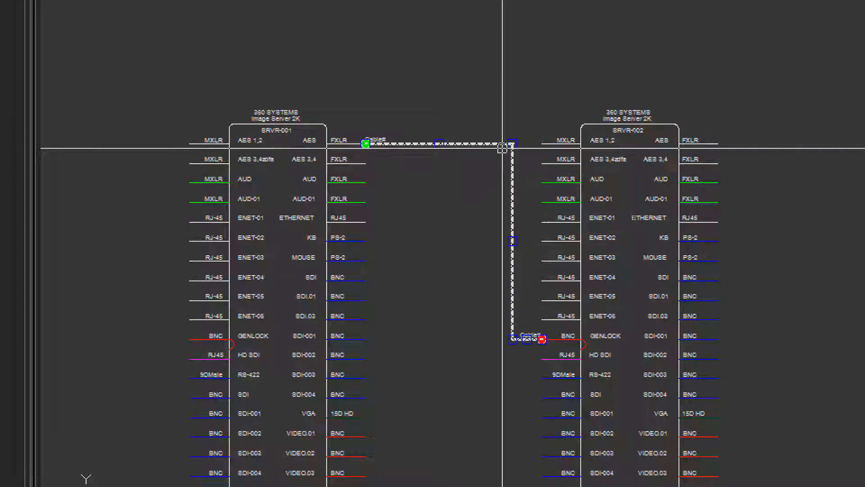
double_click(468, 144)
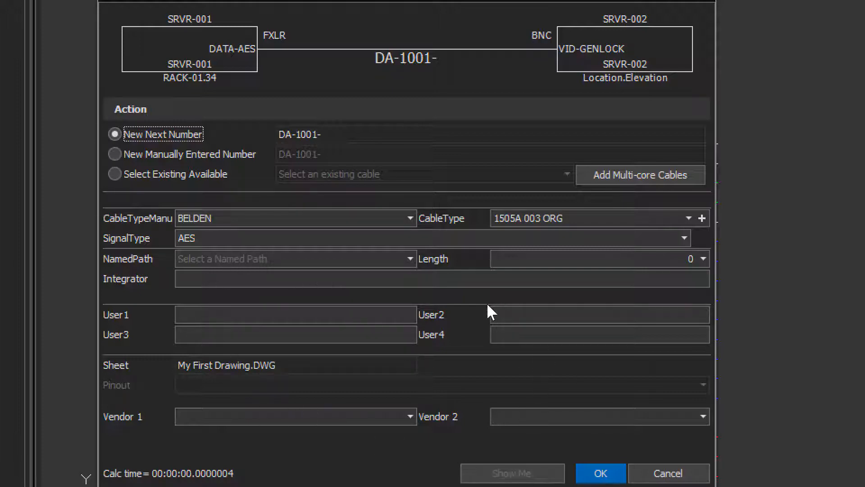
click(600, 472)
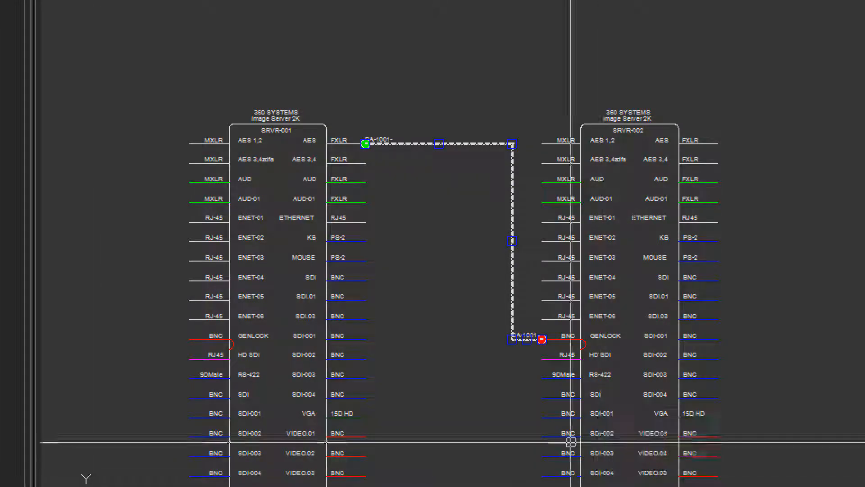
scroll(334, 138, up, 3)
scroll(395, 145, up, 3)
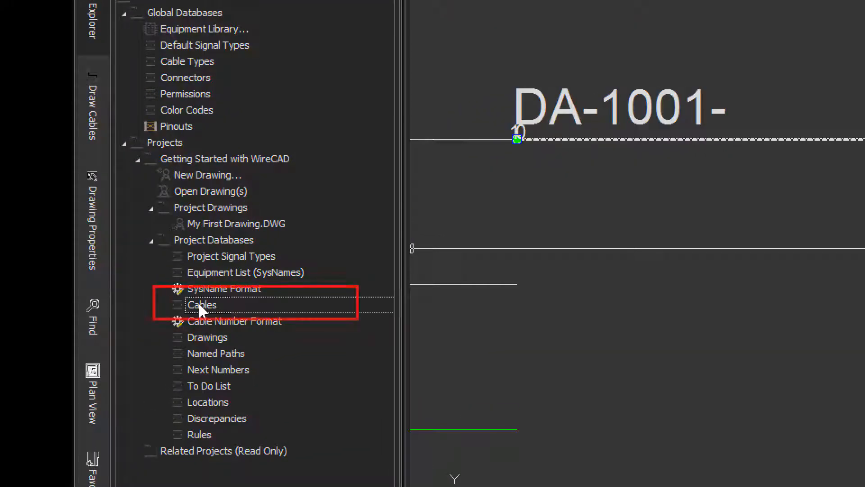
- From the project's Cables database, generate the HT_10L_NO_TYP_SHEET cable label report
double_click(199, 305)
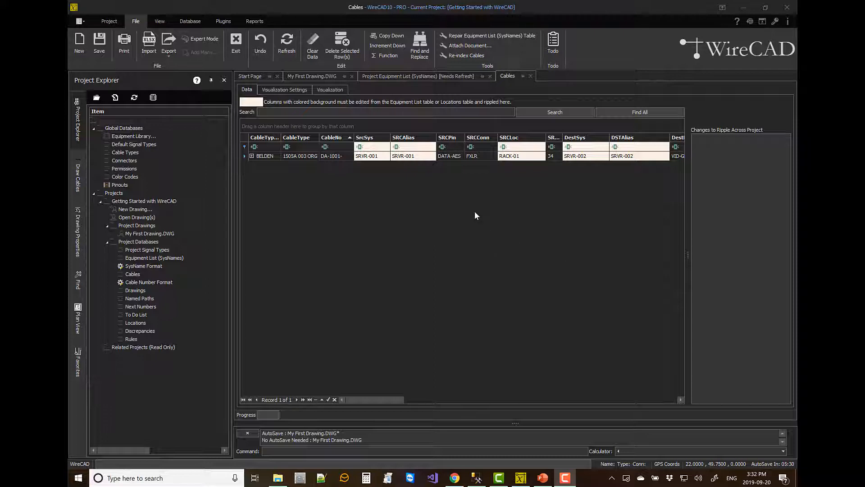
click(256, 22)
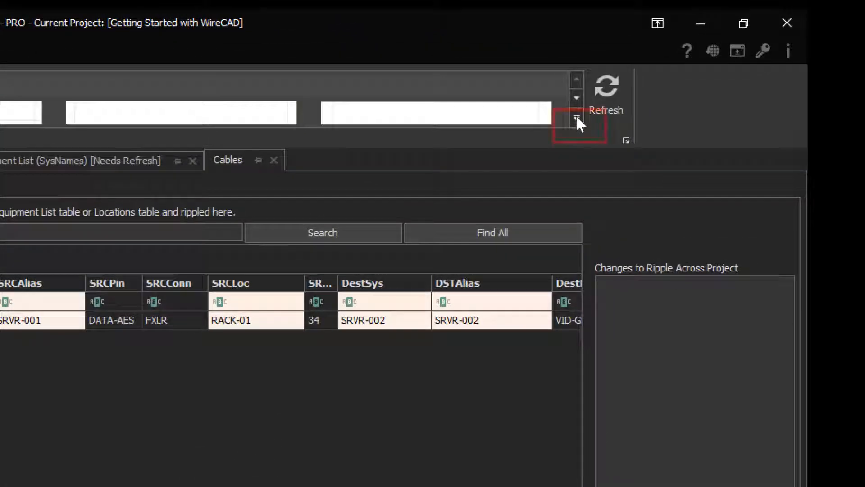
click(577, 117)
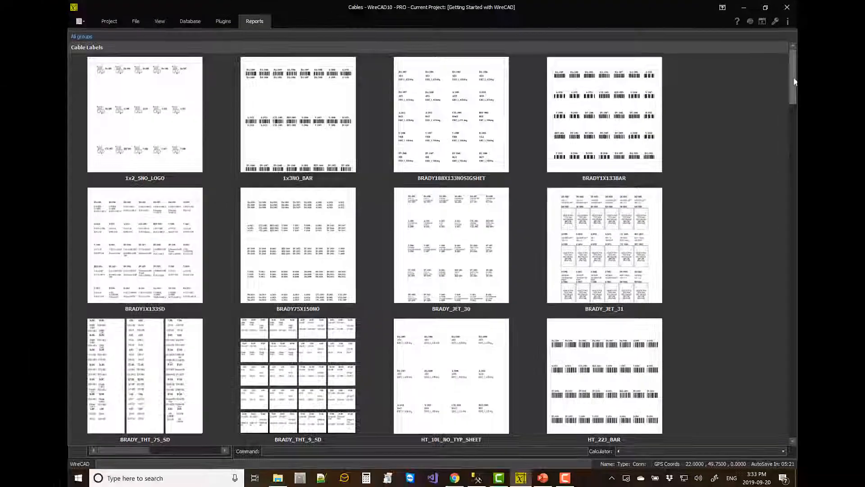
drag(794, 78, 789, 100)
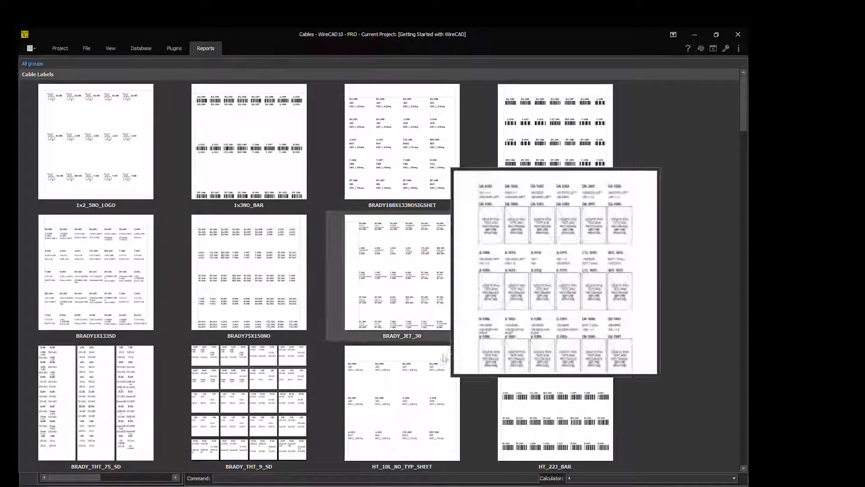
mouse_move(486, 346)
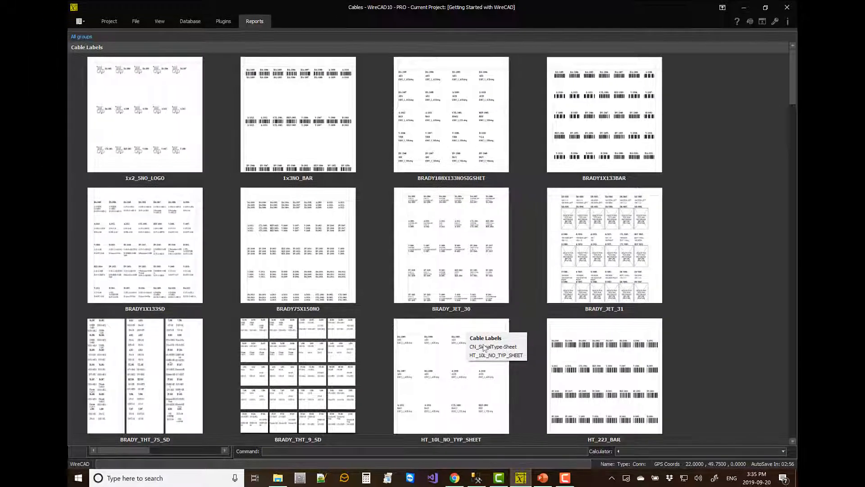
double_click(455, 359)
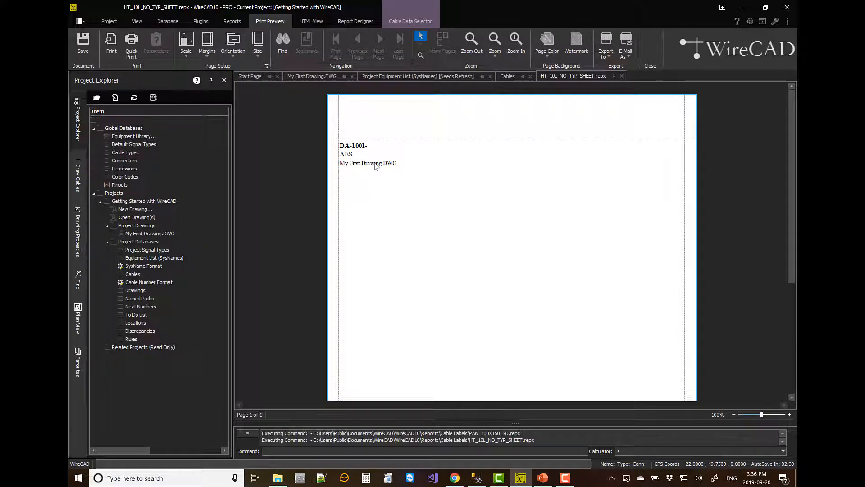
- Replace the Sheet field in the label report's design with the SRCSys field from CablesCollection, and preview the label
click(356, 21)
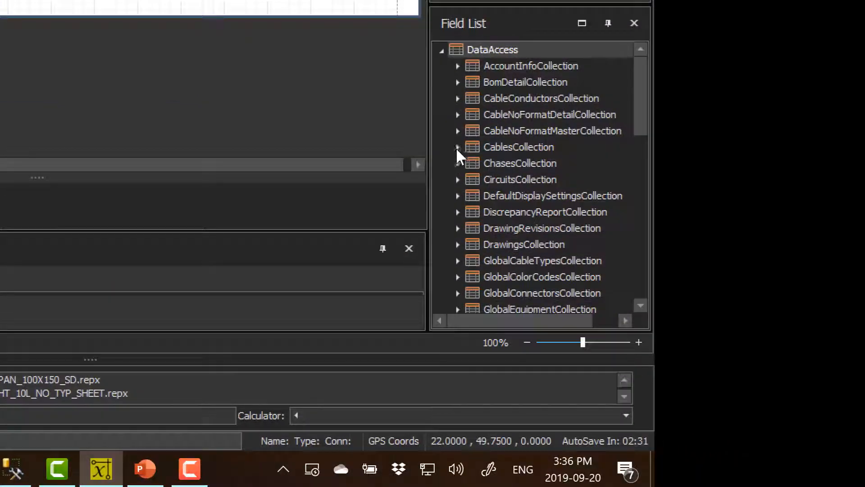
click(458, 147)
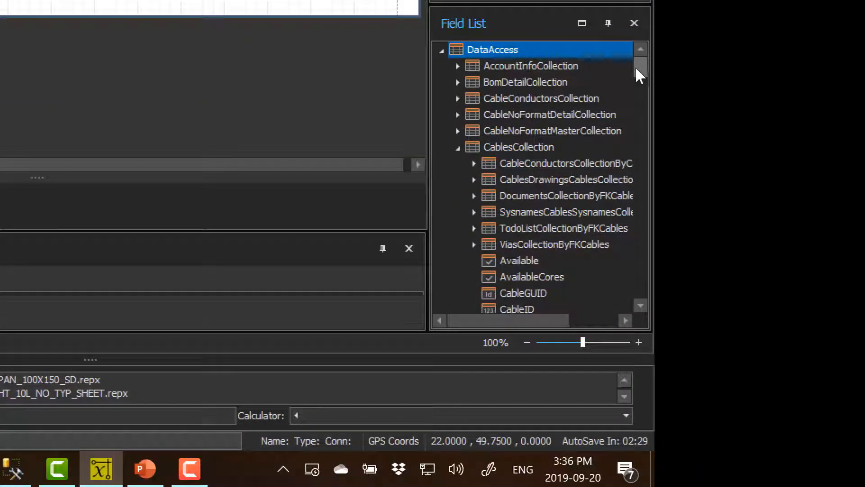
drag(640, 66, 645, 112)
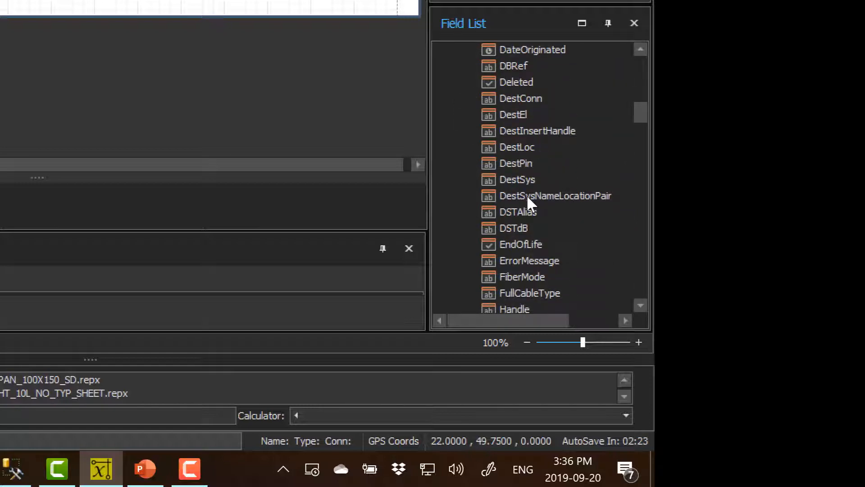
drag(640, 114, 640, 199)
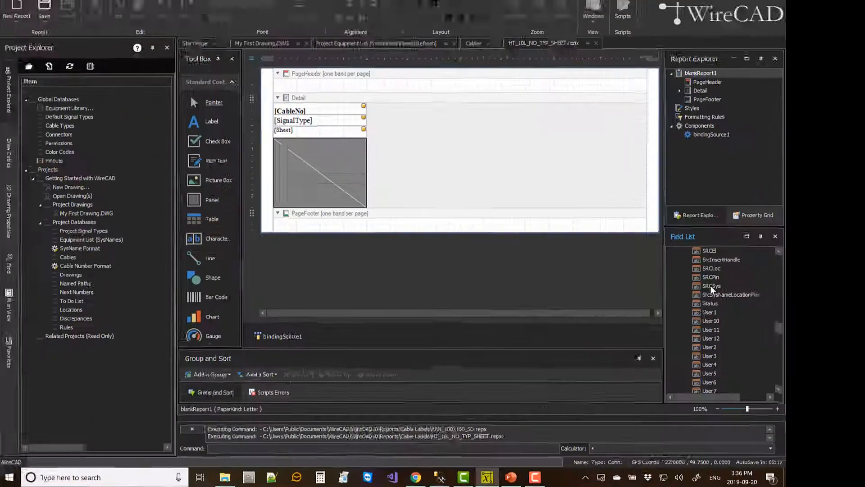
drag(711, 287, 335, 130)
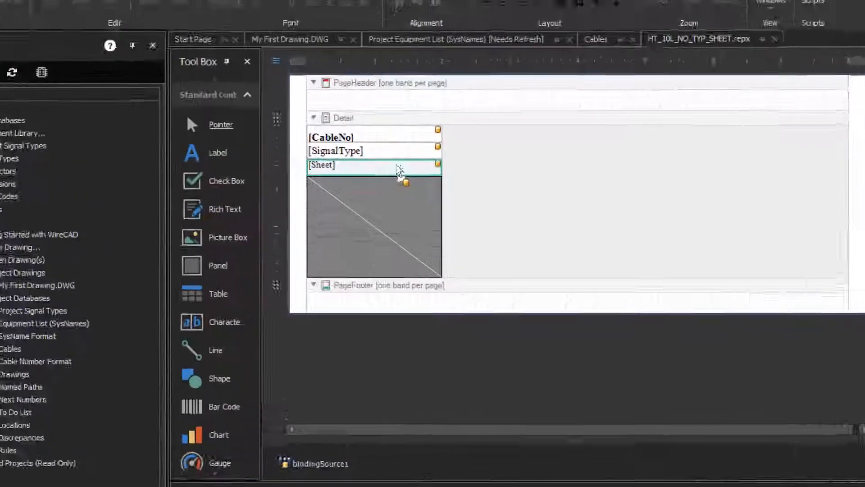
drag(396, 165, 425, 177)
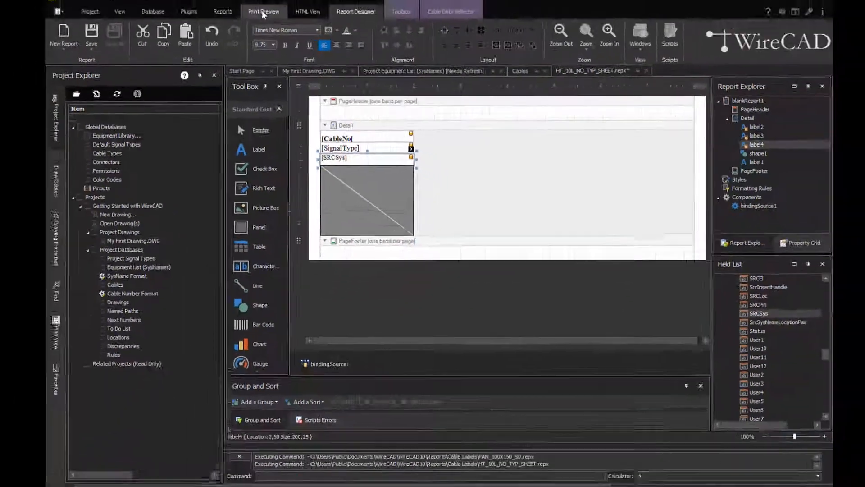
click(263, 13)
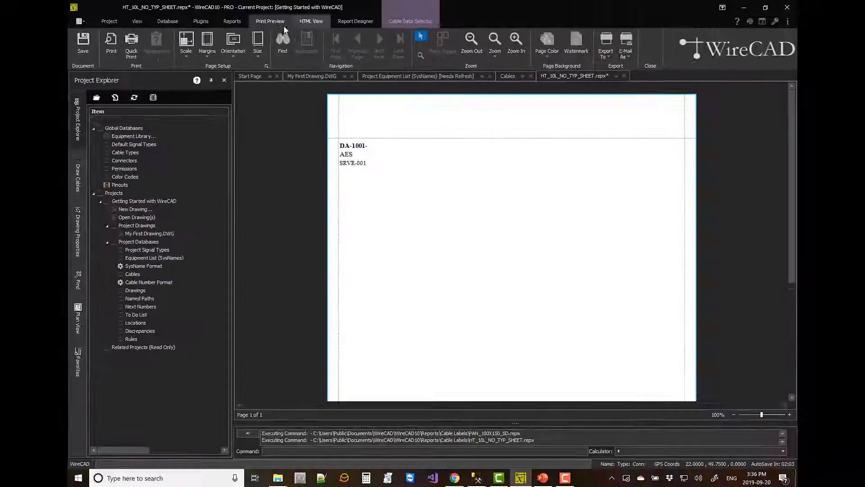
- Generate the Run Sheet 11x17wParameters report from the full report gallery
click(232, 22)
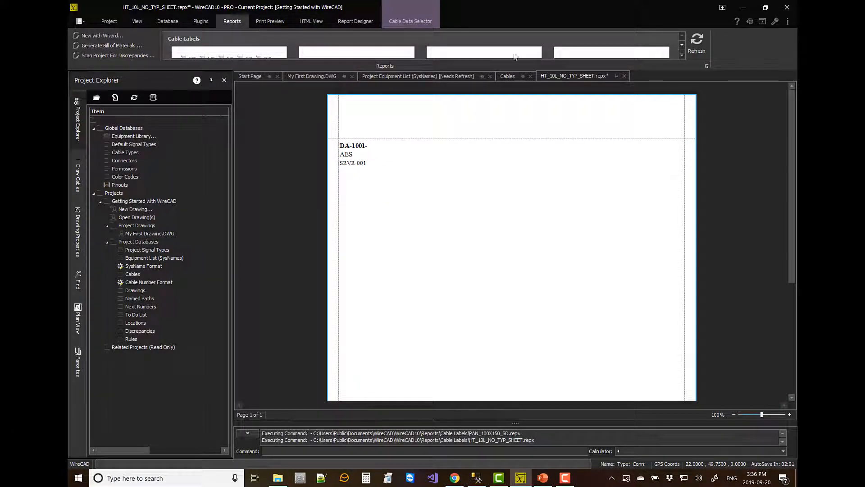
click(682, 55)
drag(794, 71, 792, 193)
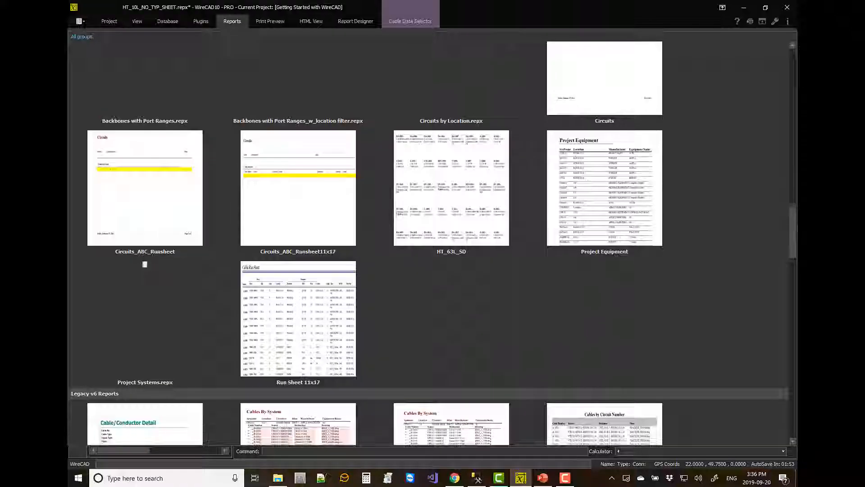
scroll(432, 239, down, 10)
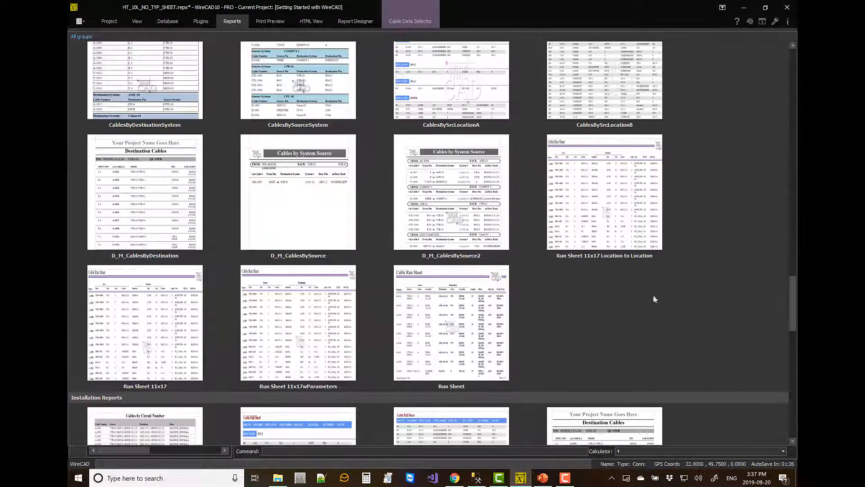
mouse_move(386, 328)
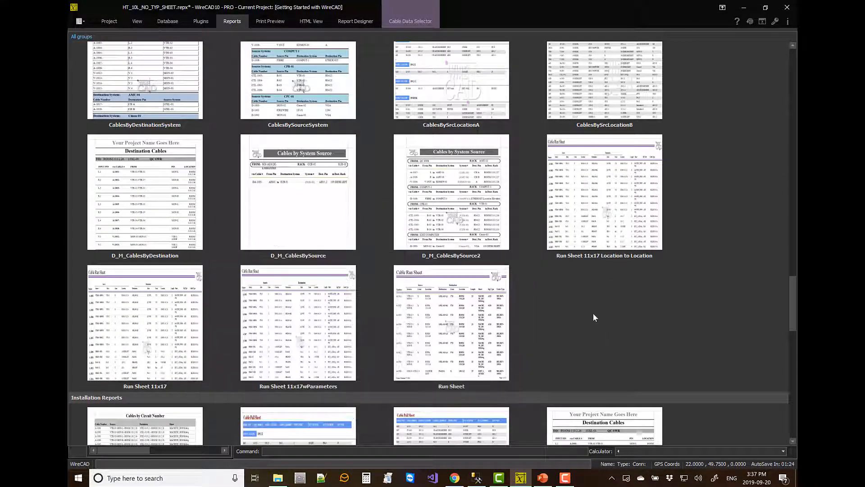
double_click(281, 342)
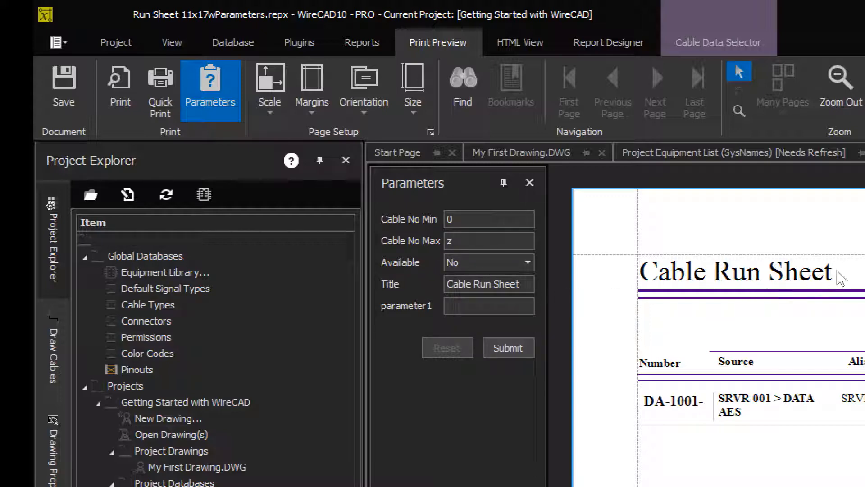
- Set the run sheet's Title parameter to "My Title" and apply it to the report
drag(525, 284, 347, 311)
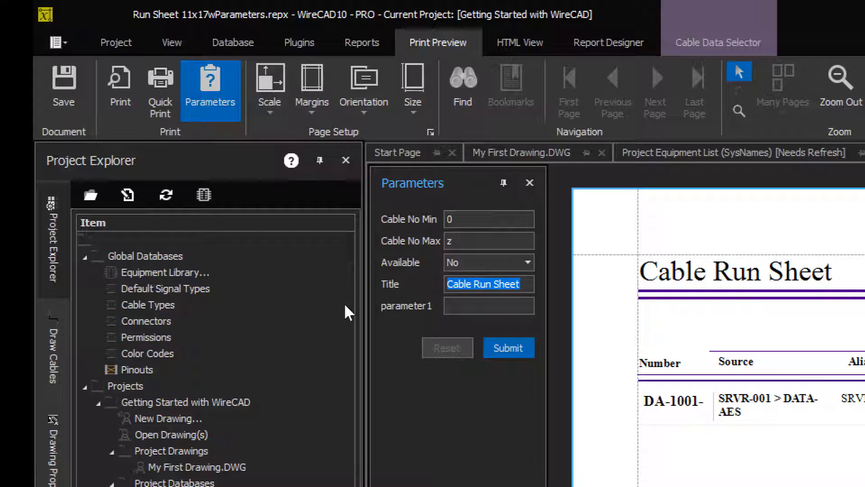
text(My Title)
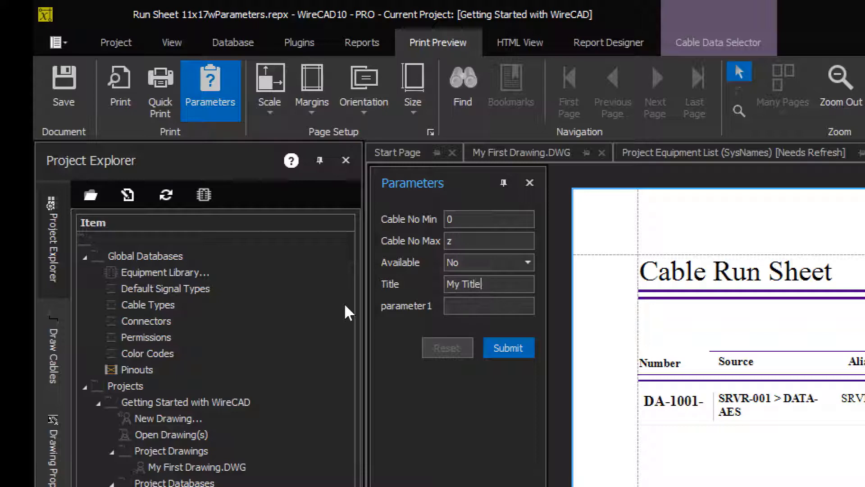
click(510, 348)
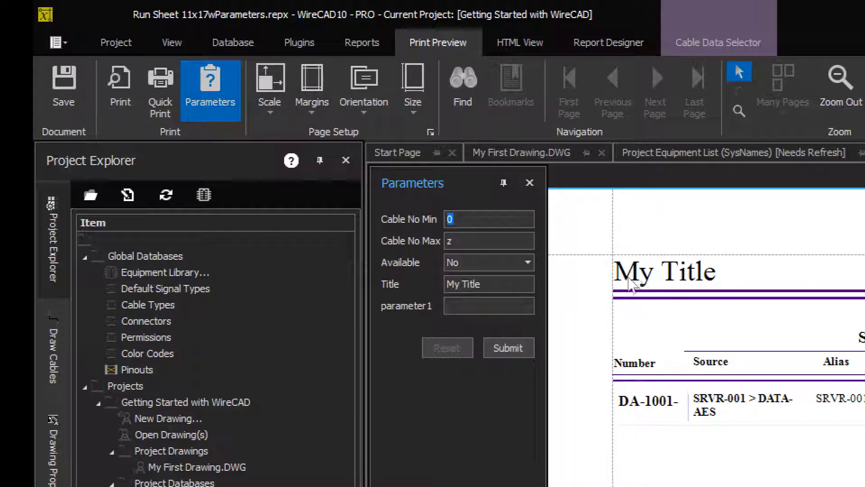